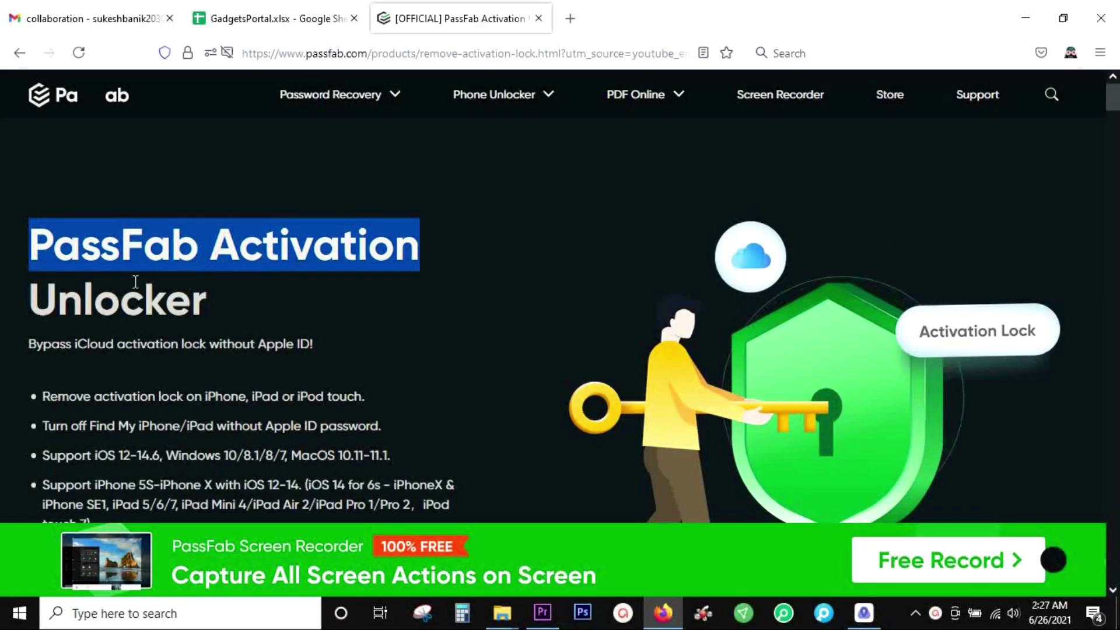
Highlight the PassFab Activation Unlocker heading and its iCloud activation lock bypass subtitle.
drag(30, 299, 210, 299)
click(357, 297)
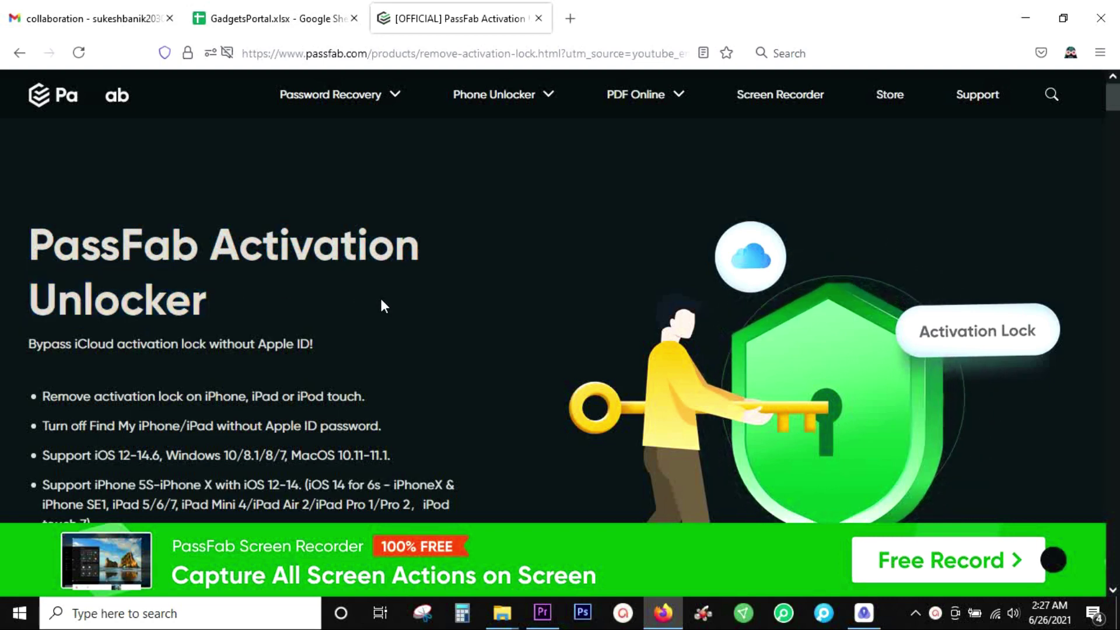
scroll(413, 316, down, 2)
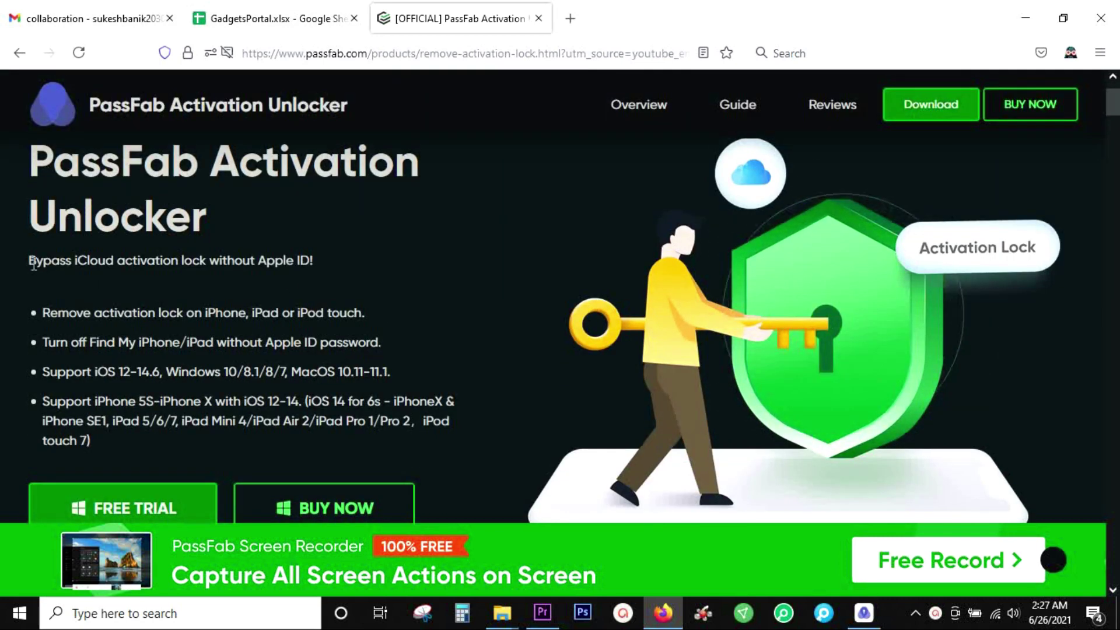
drag(31, 261, 202, 262)
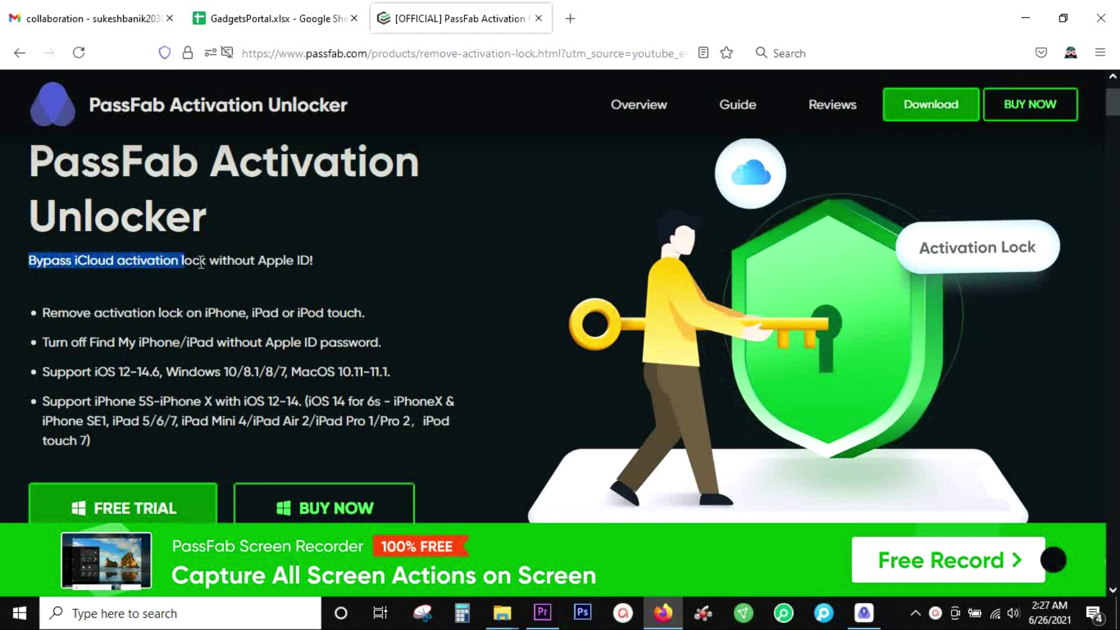
drag(201, 261, 335, 259)
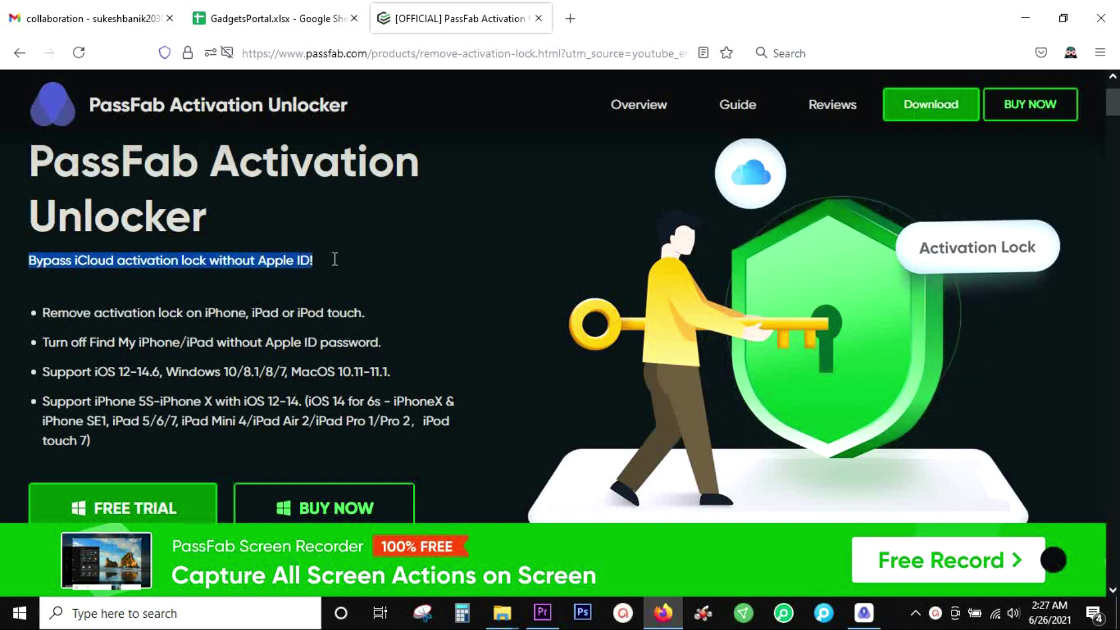
scroll(335, 259, down, 2)
drag(205, 230, 363, 232)
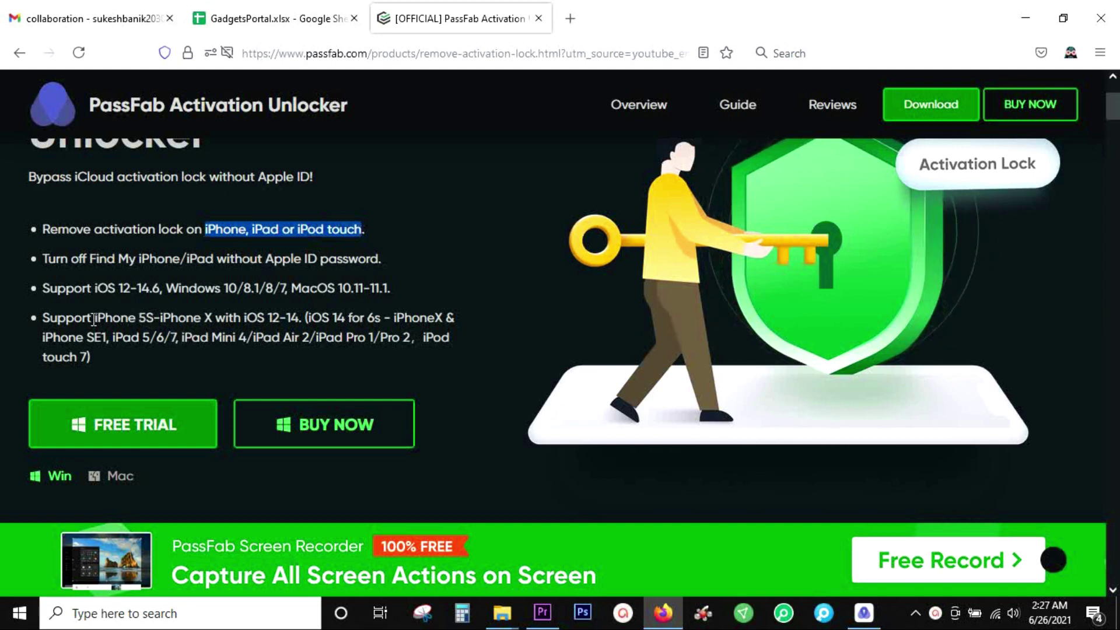
Highlight the supported iPhone 5S-X models, iOS 12-14.6 range and the Find My iPhone/iPad bullet.
drag(94, 318, 301, 319)
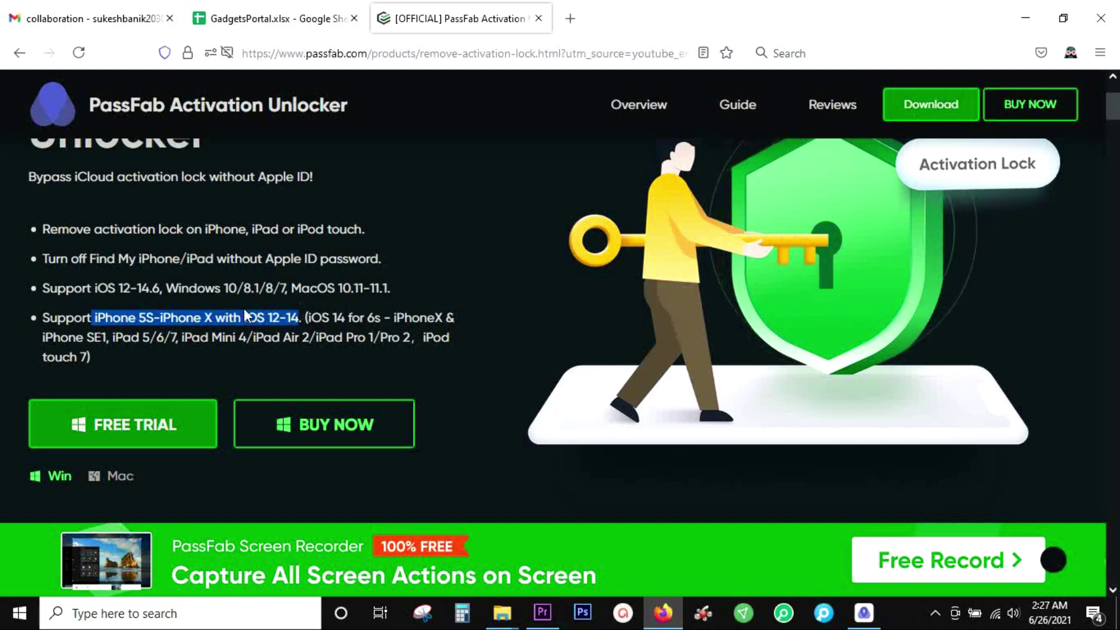
drag(118, 286, 171, 284)
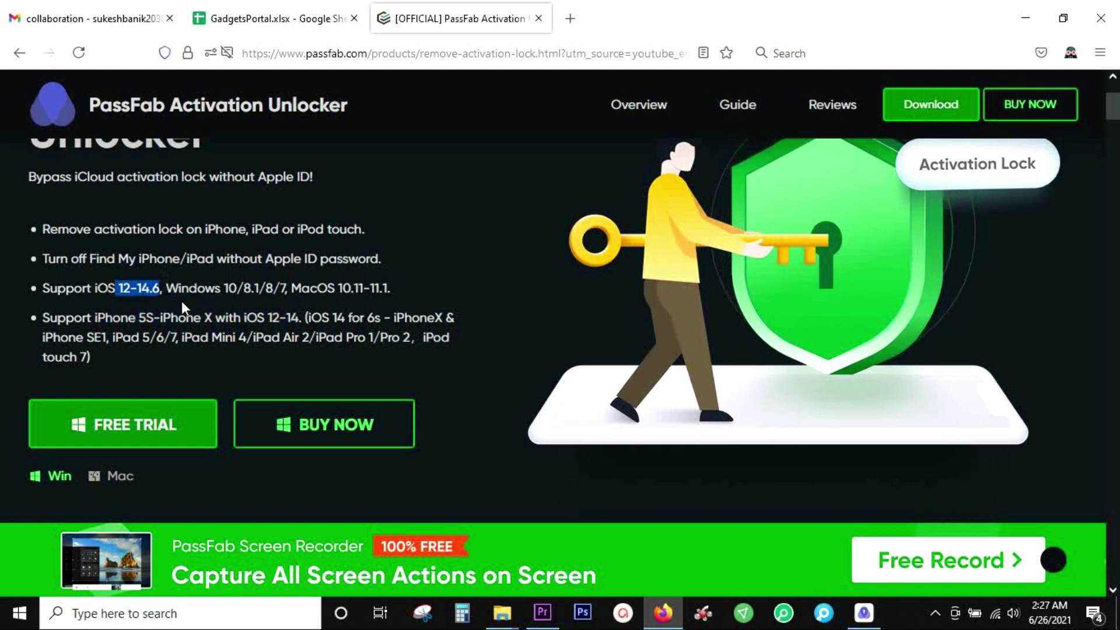
click(181, 302)
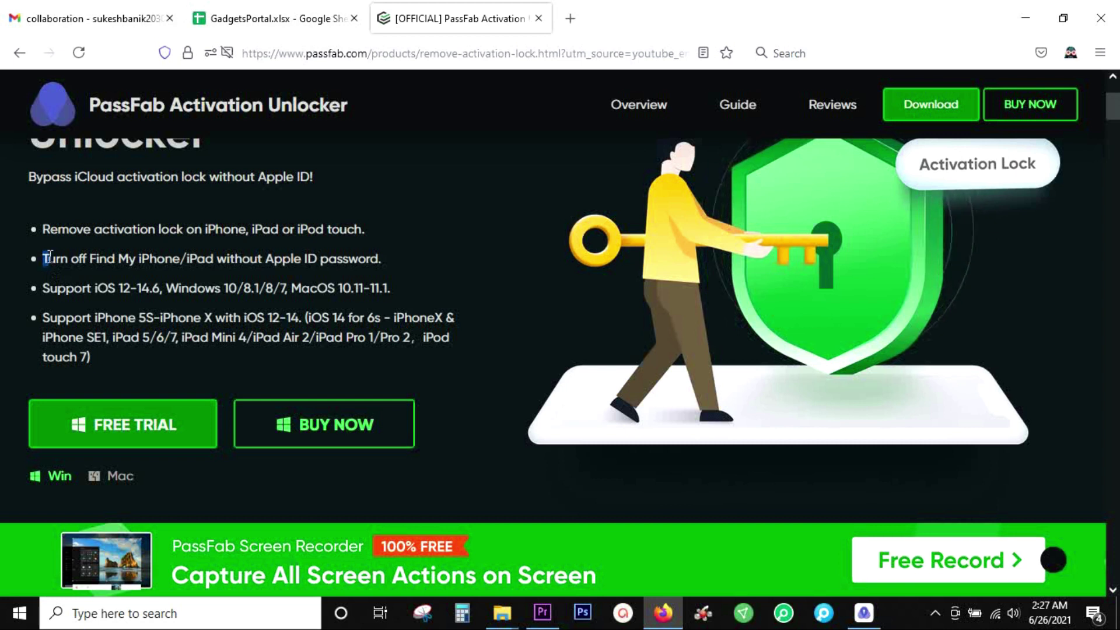
drag(43, 256, 381, 259)
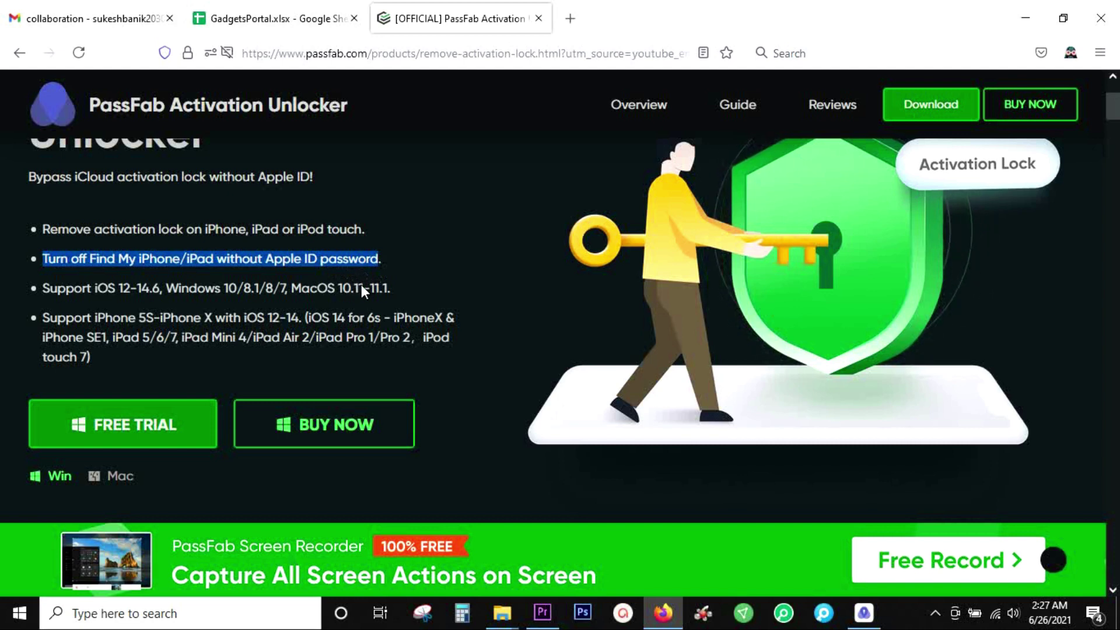
click(404, 285)
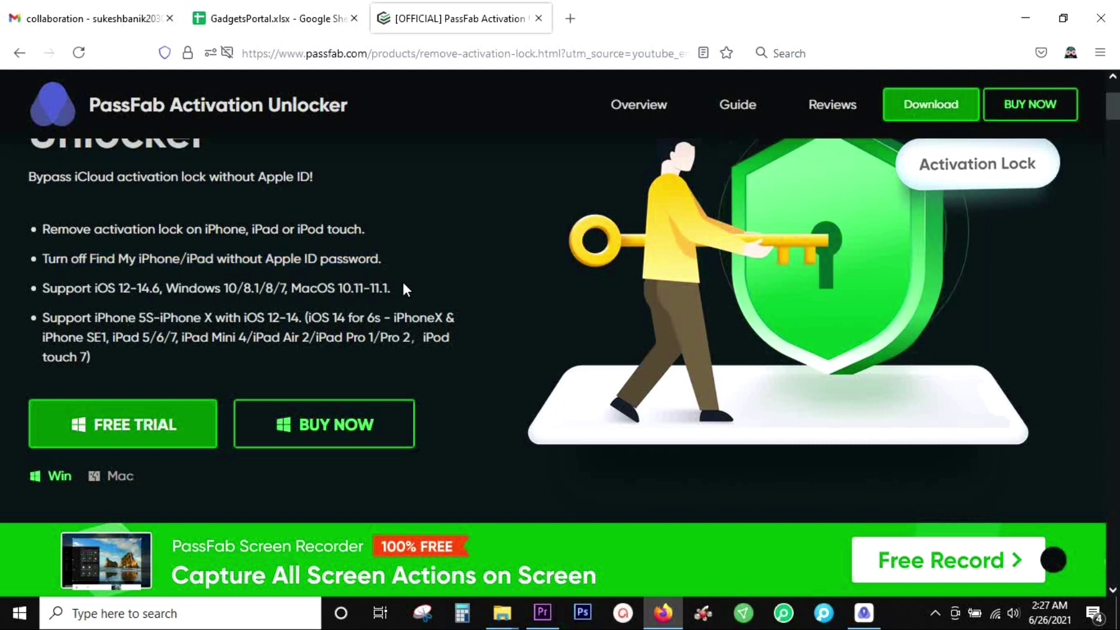
scroll(404, 285, down, 1)
scroll(404, 285, down, 5)
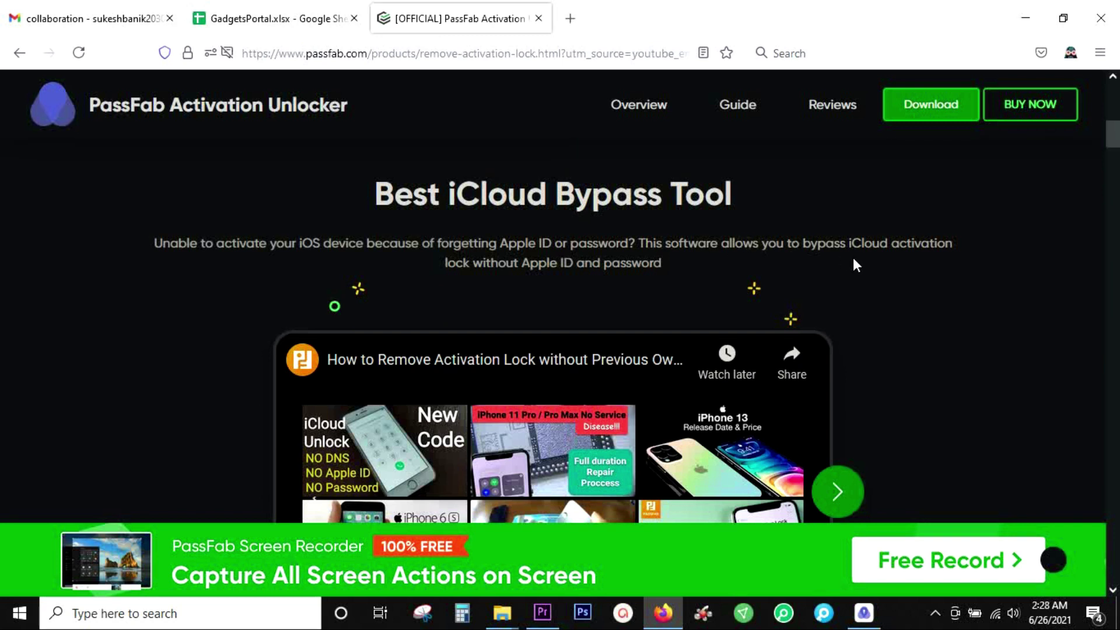
scroll(550, 255, down, 2)
scroll(578, 245, up, 2)
Highlight 'Apple ID or password', 'Stuck on Activation Lock' and 'Lost Mode' in the section headings.
drag(500, 242, 632, 242)
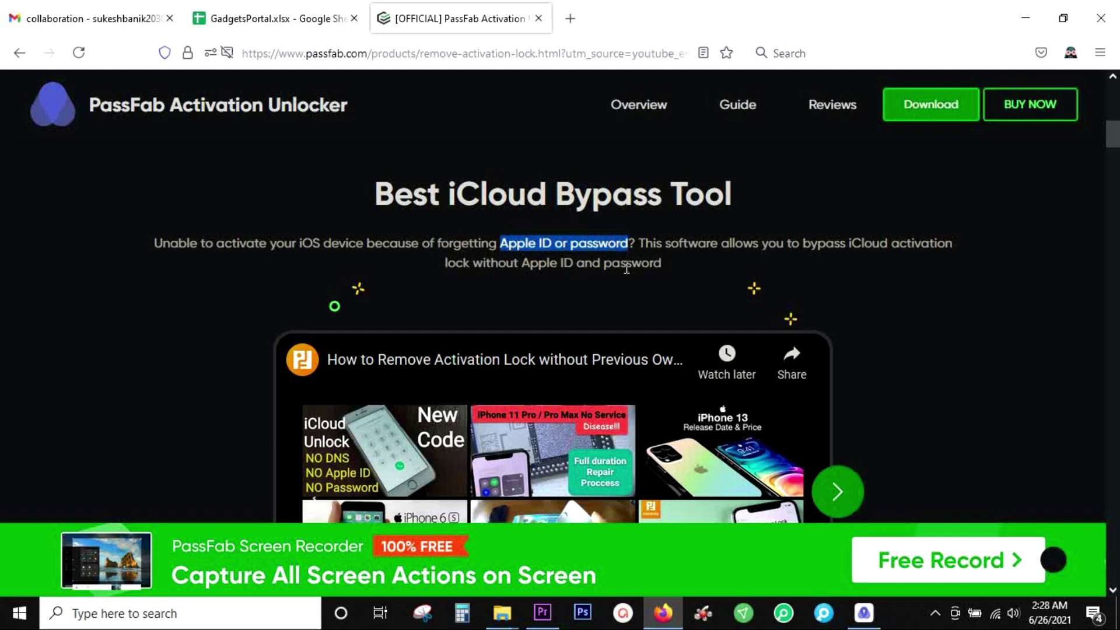
scroll(626, 270, down, 5)
scroll(626, 271, down, 1)
scroll(626, 274, down, 1)
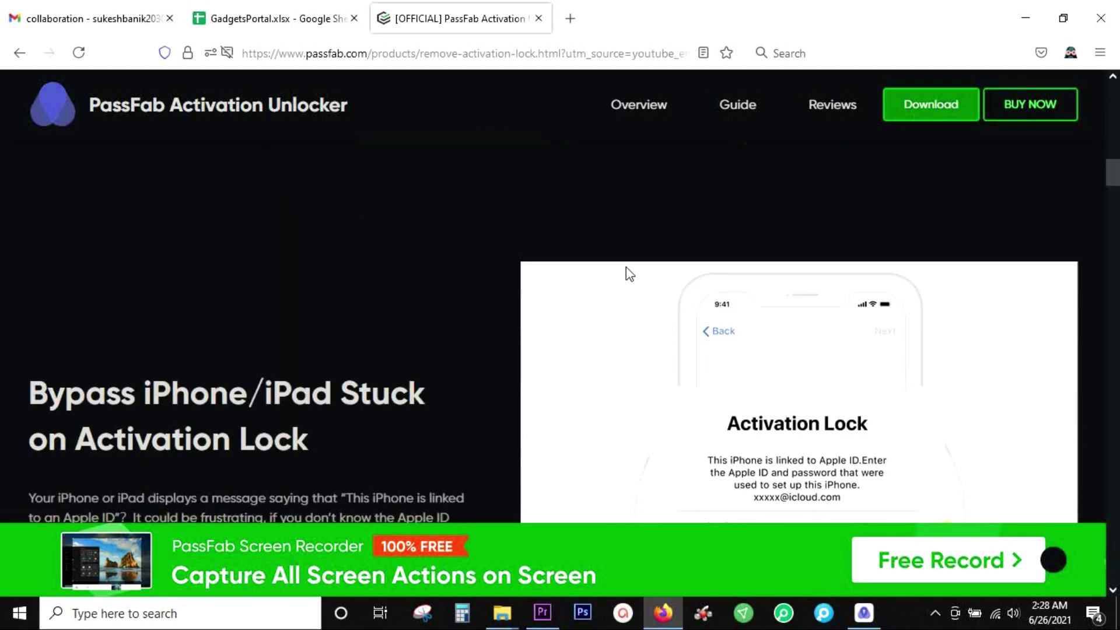
scroll(628, 273, down, 2)
scroll(627, 273, down, 1)
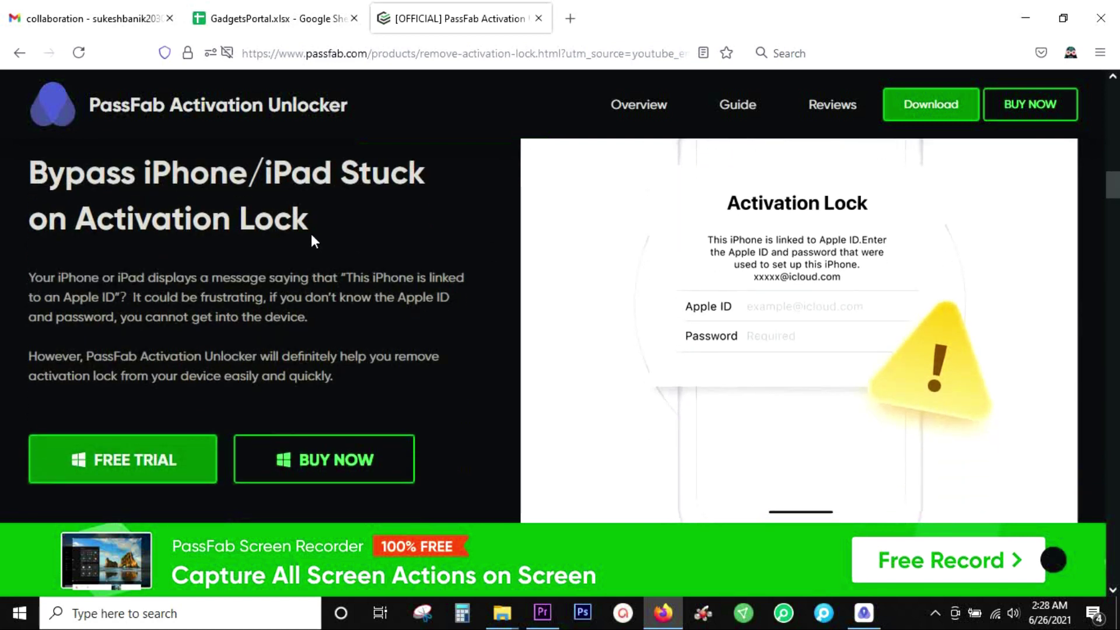
drag(340, 174, 332, 203)
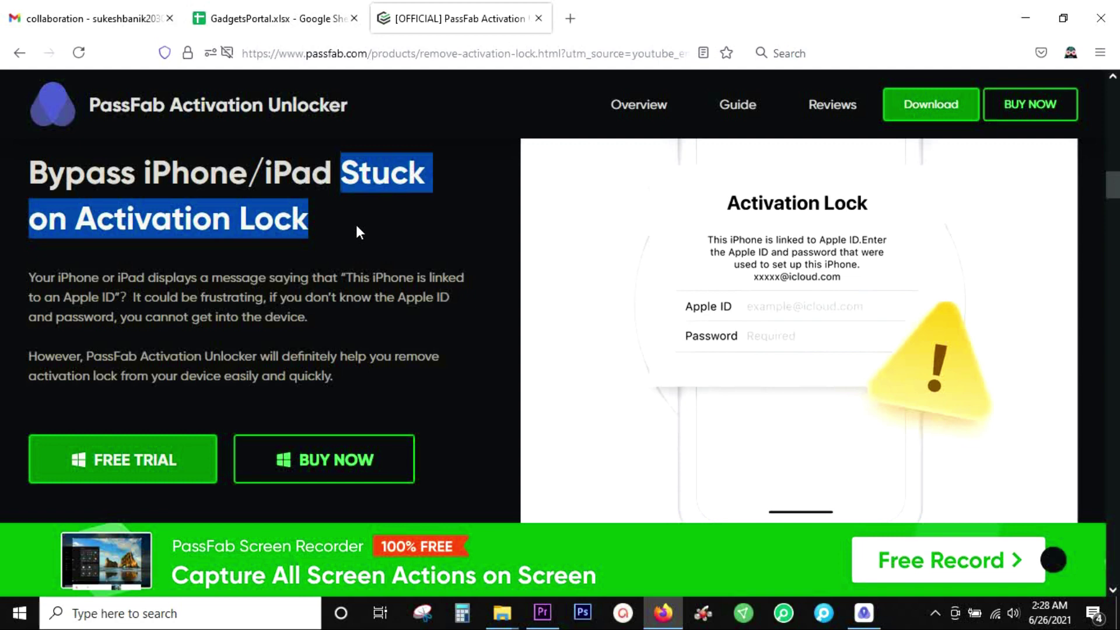
scroll(460, 337, down, 5)
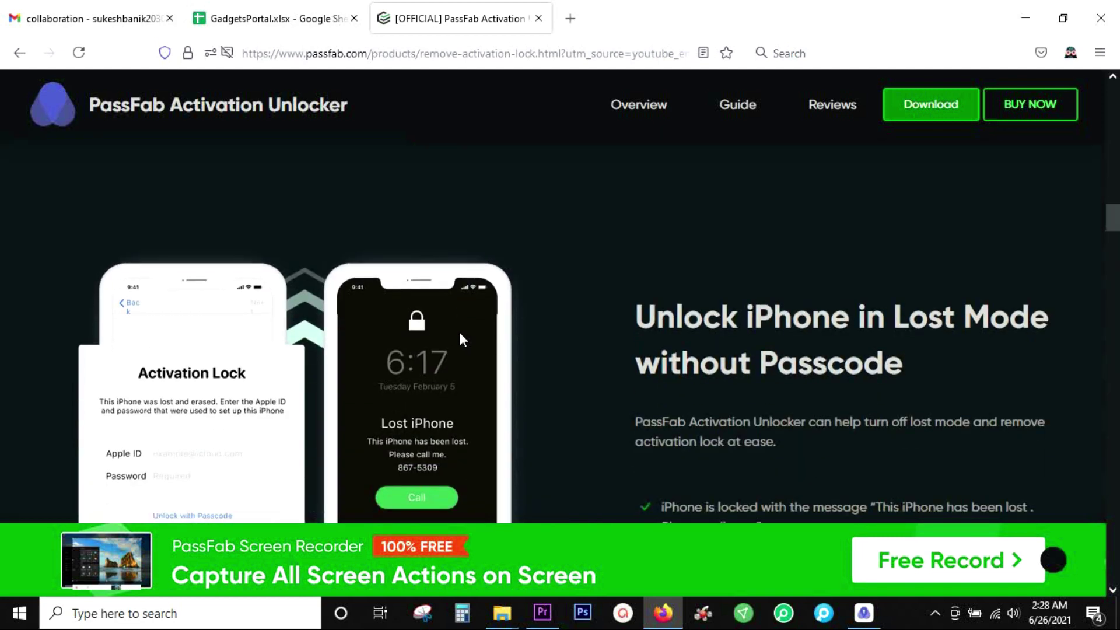
scroll(460, 334, down, 2)
scroll(459, 334, down, 2)
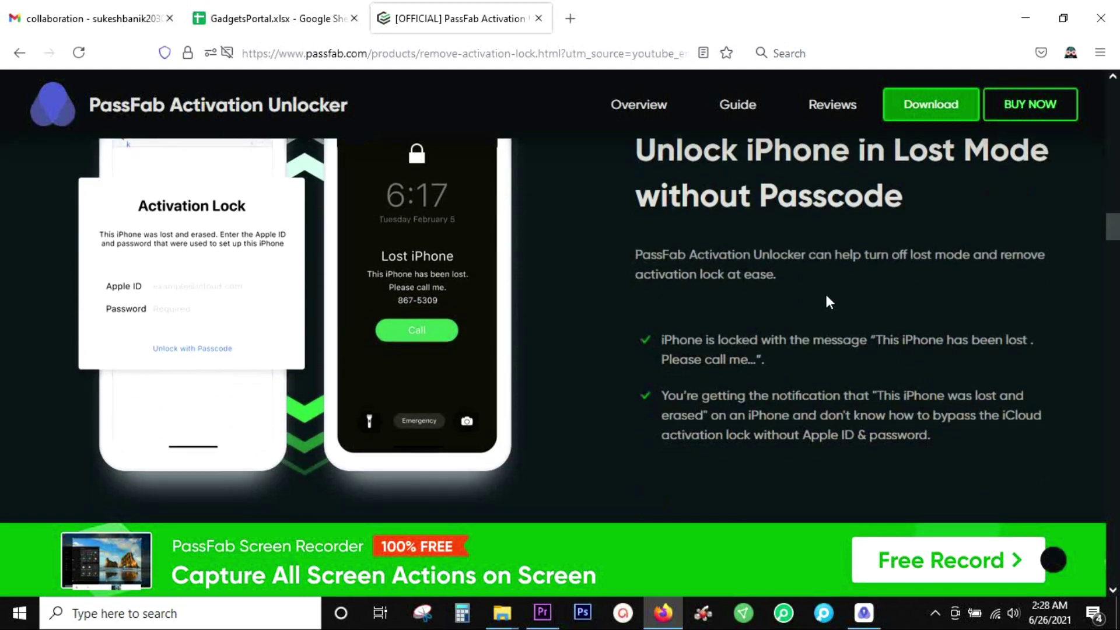
drag(897, 148, 1046, 153)
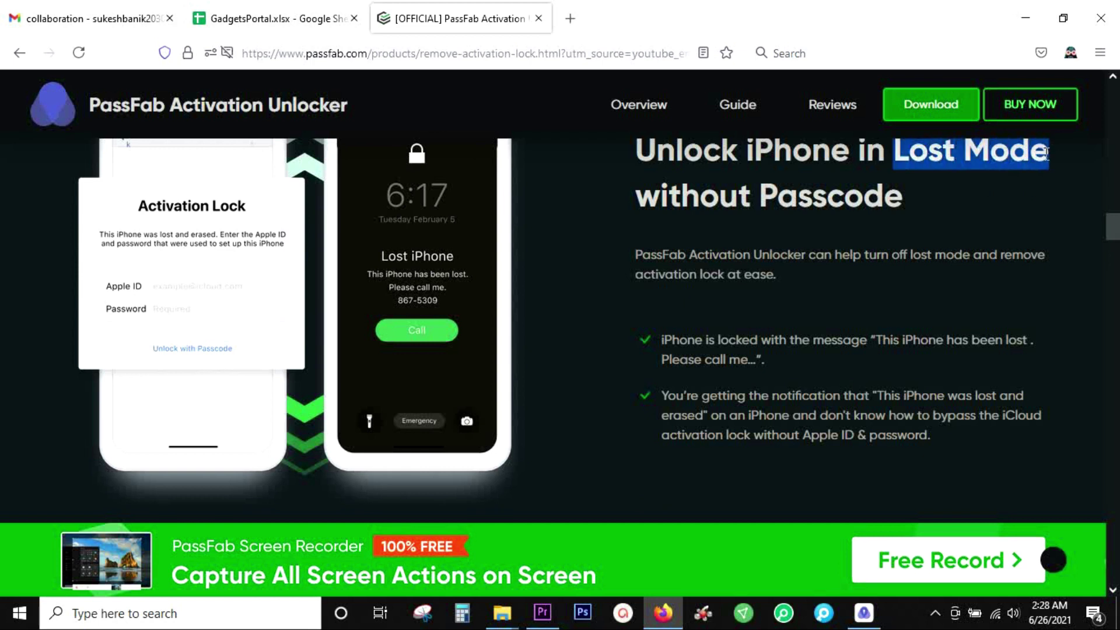
click(873, 277)
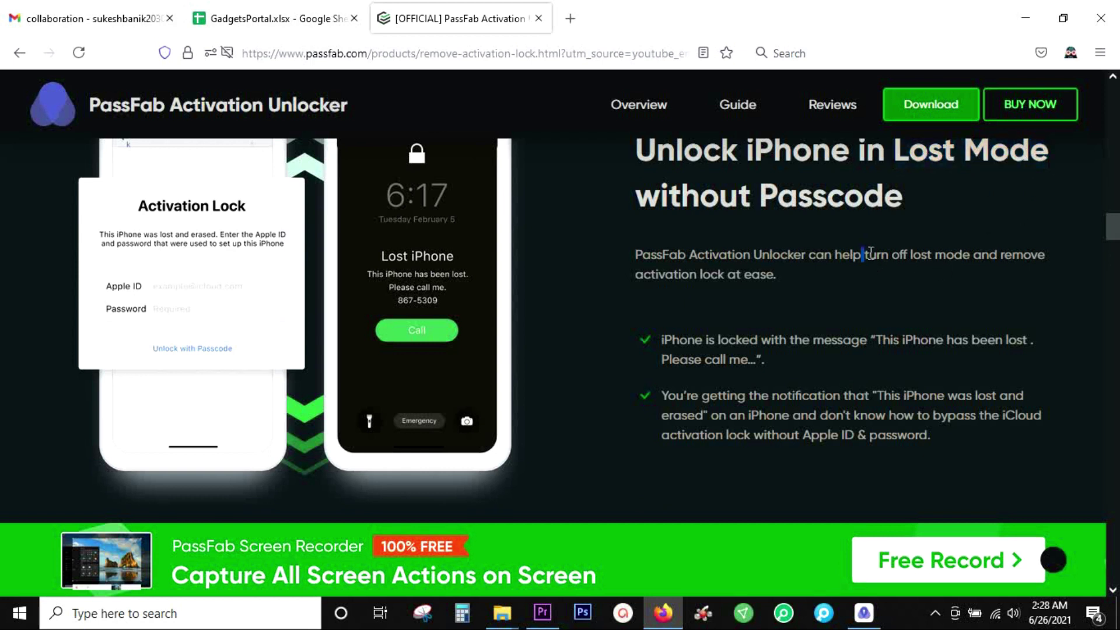
Highlight 'turn off lost mode', the 'This iPhone has been lost' message and the 'lost and erased' notice.
drag(865, 254, 971, 255)
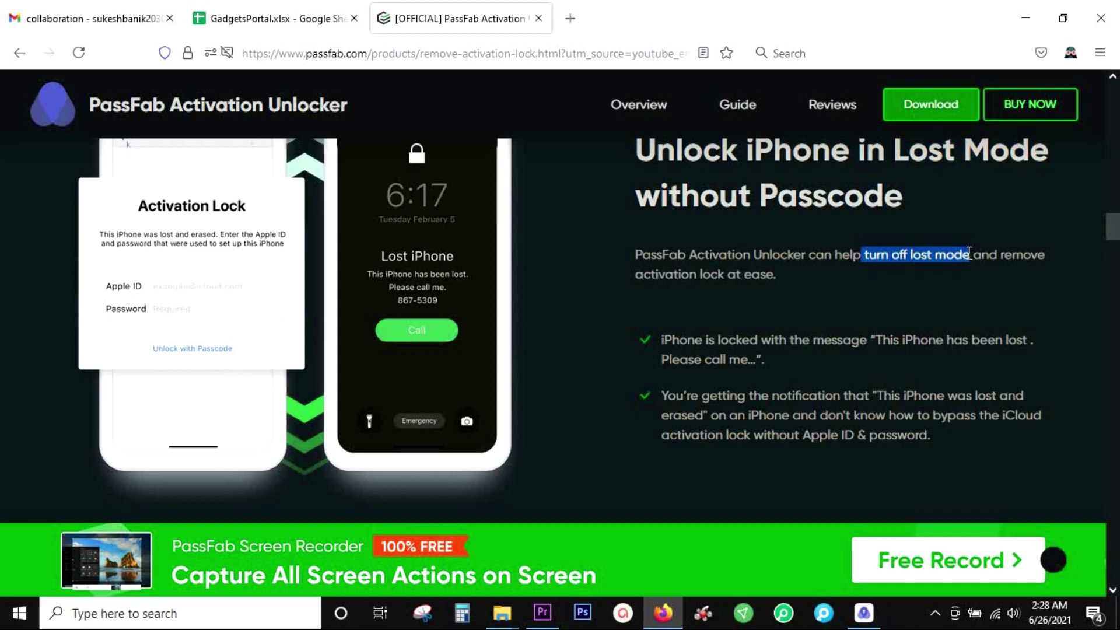
click(918, 295)
scroll(918, 295, down, 2)
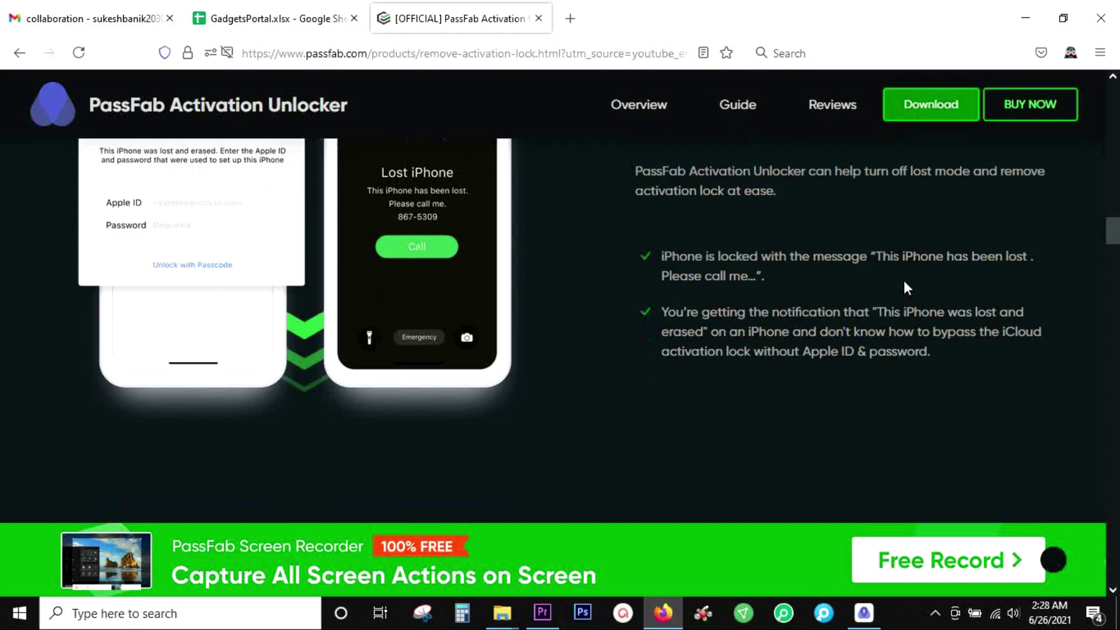
drag(874, 255, 776, 279)
click(776, 279)
drag(880, 317, 708, 338)
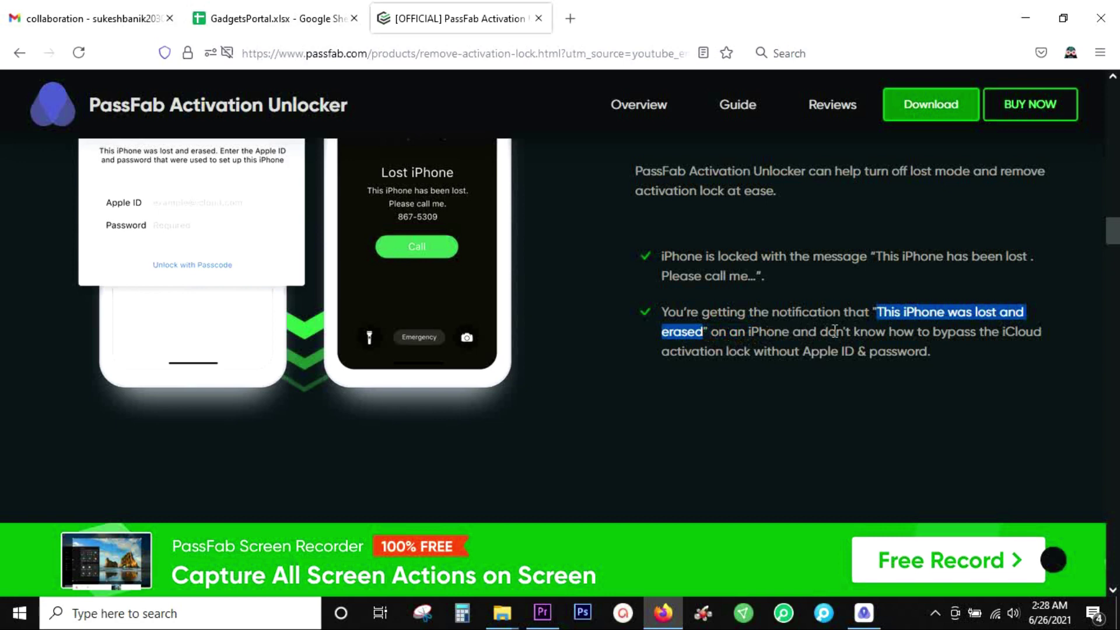
click(957, 361)
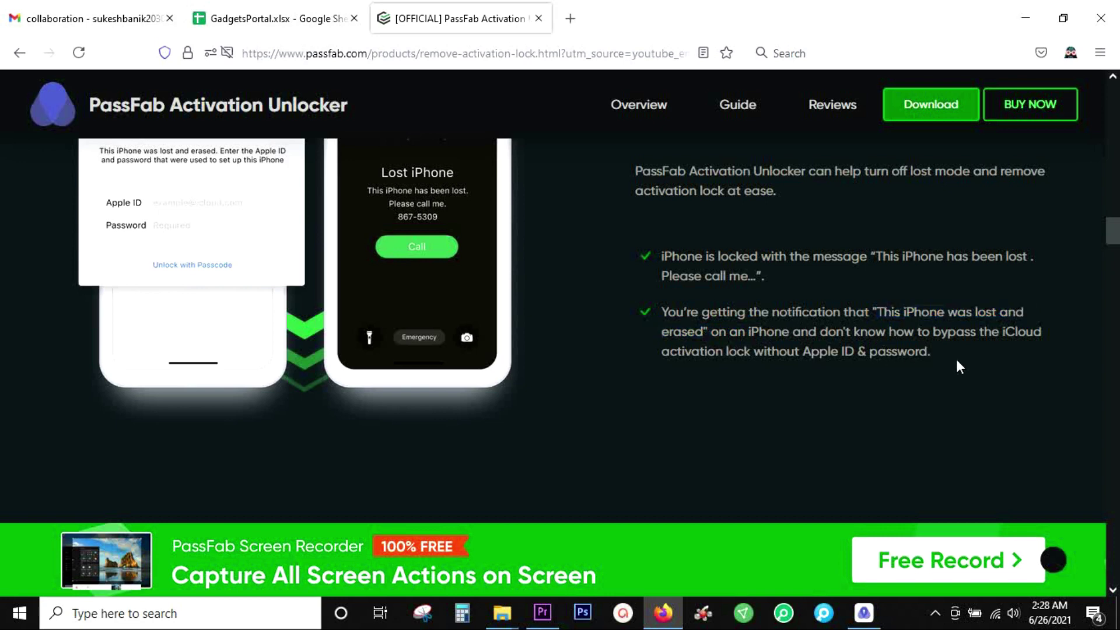
scroll(957, 361, down, 3)
scroll(958, 366, down, 2)
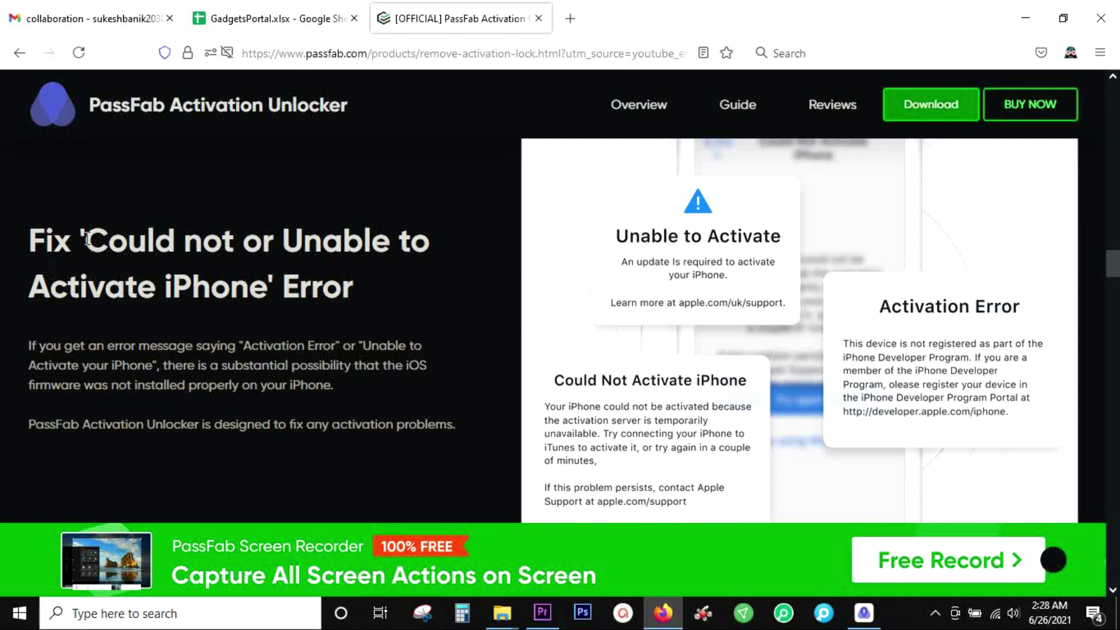
Highlight the 'Could not or Unable to Activate iPhone' phrase and the word 'properly' in its description.
mouse_move(93, 240)
mouse_down()
mouse_move(172, 272)
mouse_move(269, 277)
mouse_up()
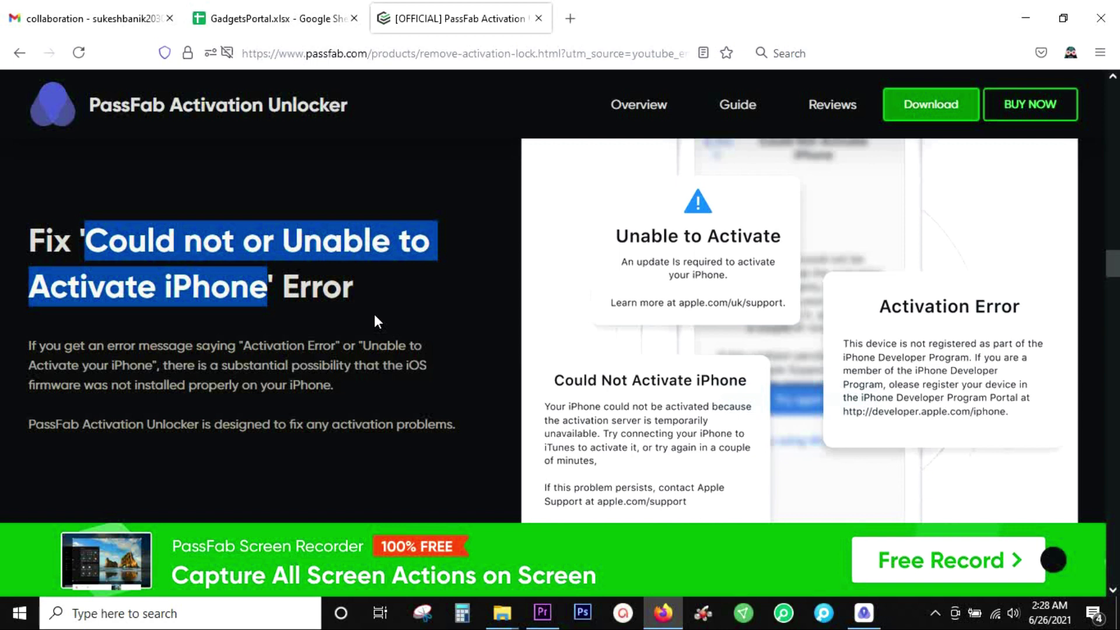
scroll(375, 317, down, 2)
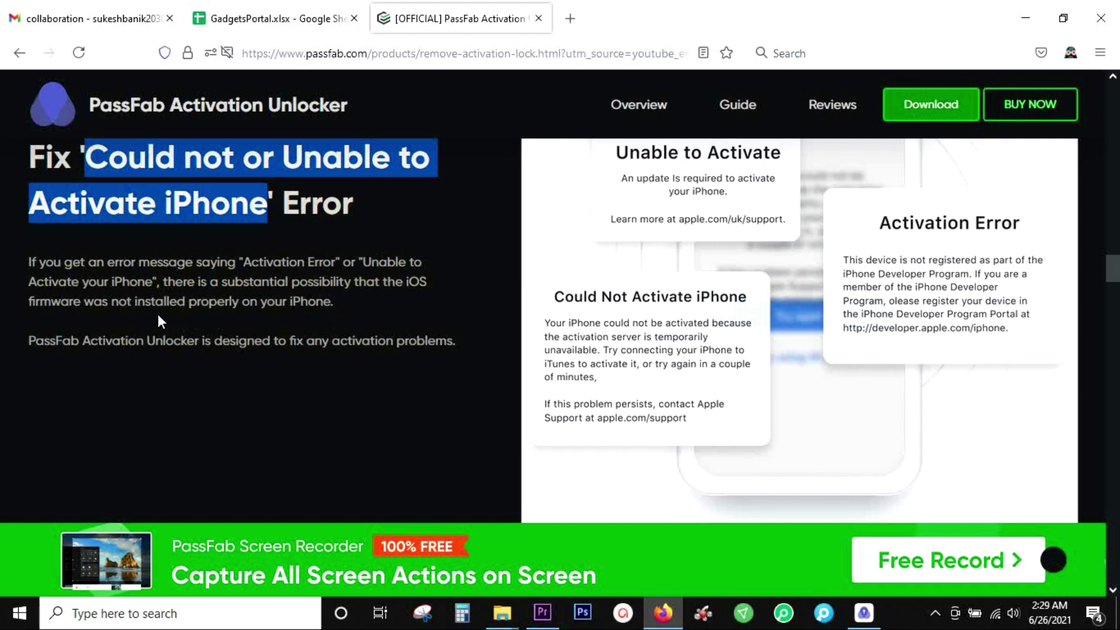
drag(188, 303, 239, 304)
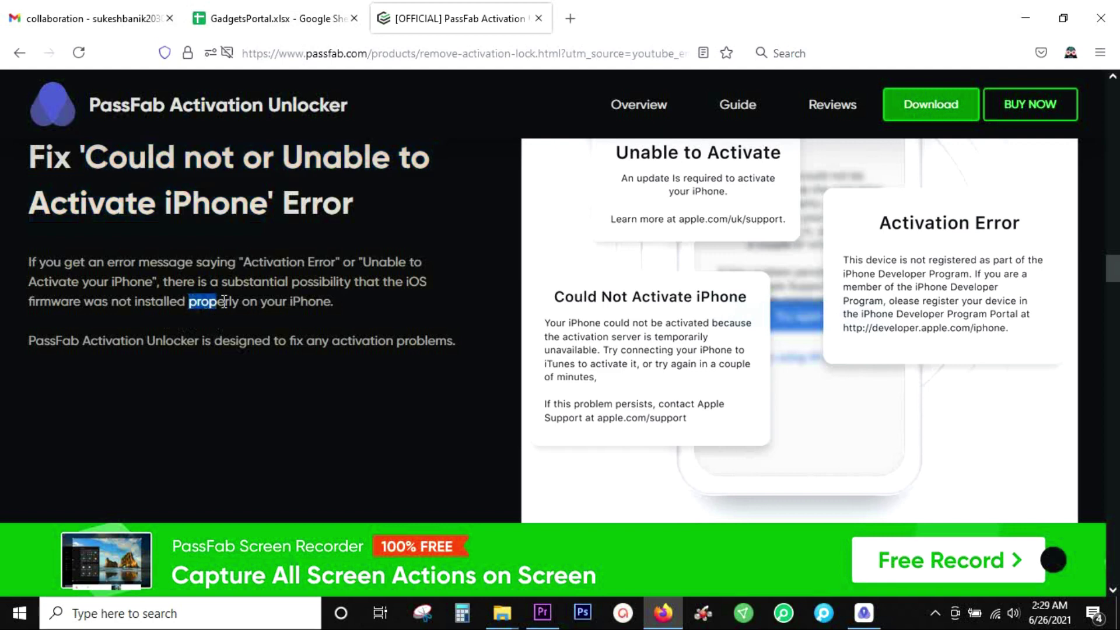
click(270, 323)
scroll(271, 320, down, 3)
scroll(271, 319, down, 3)
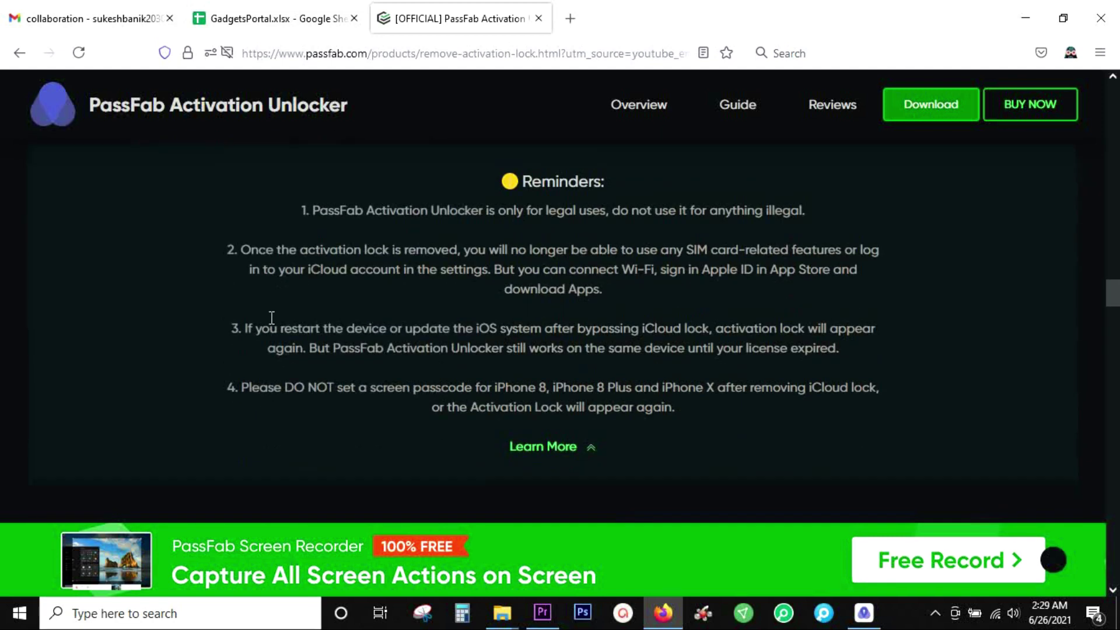
scroll(411, 312, up, 2)
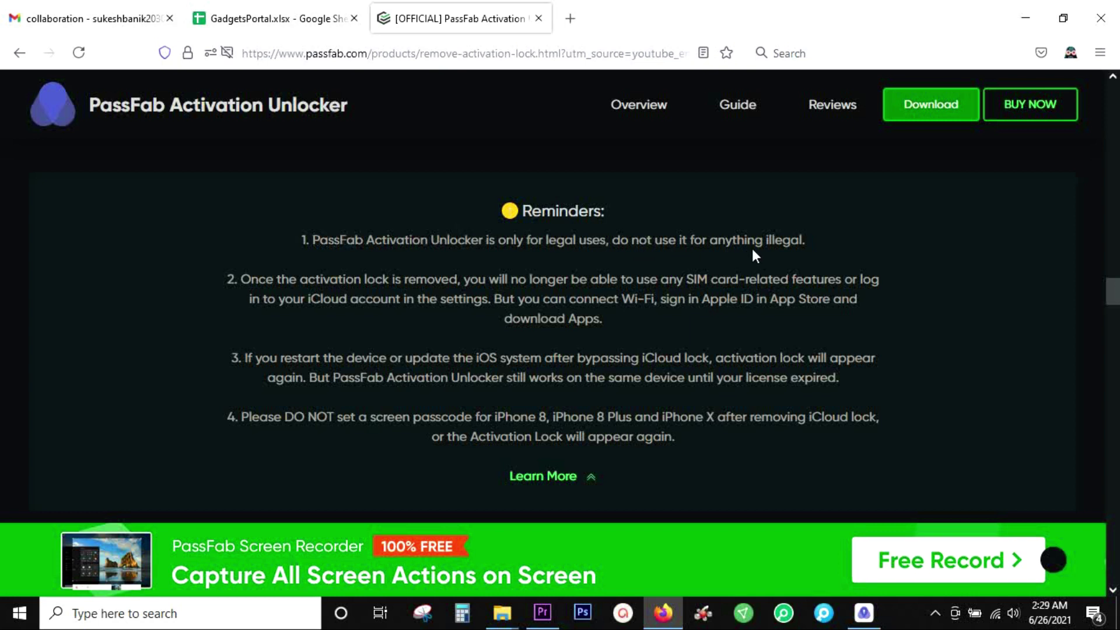
Highlight the reminders' warnings: 'illegal', activation lock removed, SIM card, iCloud account, Wi-Fi and App Store.
drag(802, 246, 769, 248)
drag(243, 281, 456, 284)
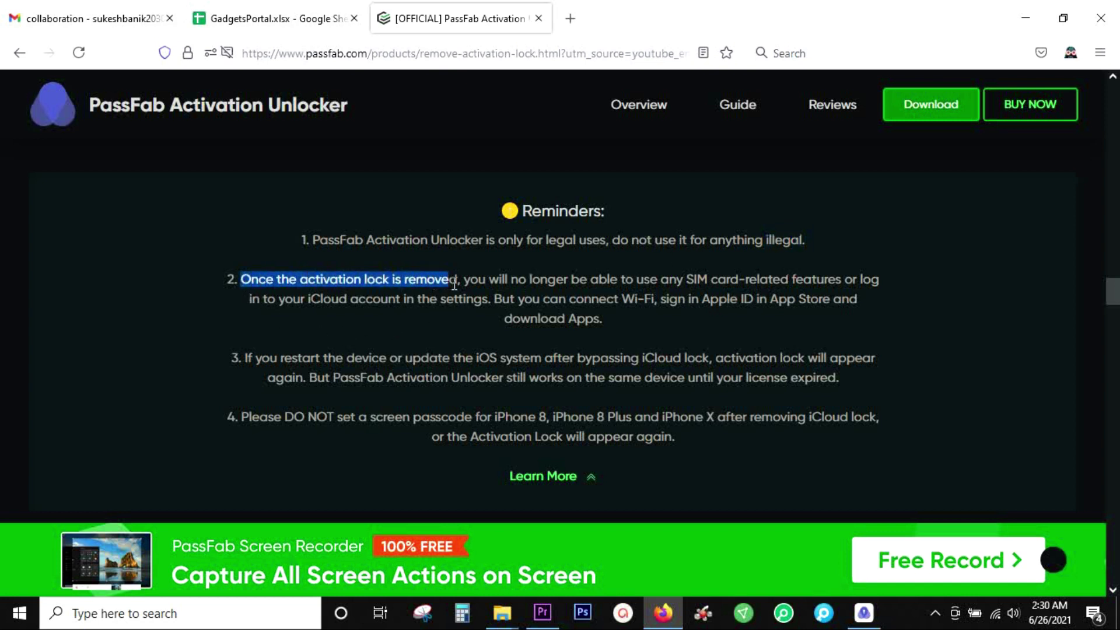
drag(683, 281, 738, 280)
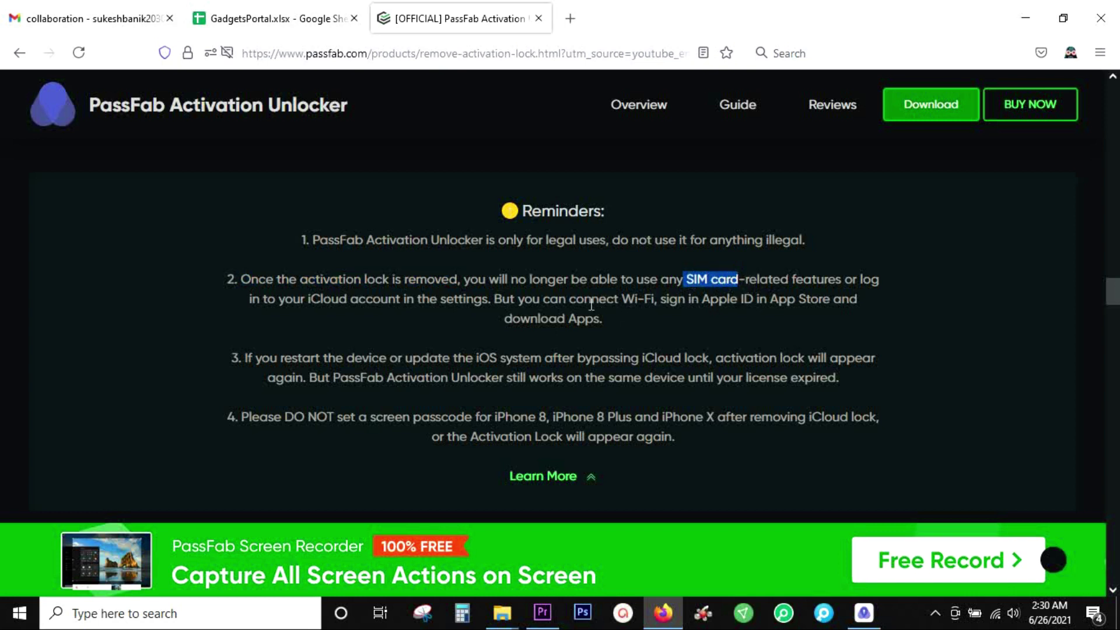
drag(307, 299, 400, 298)
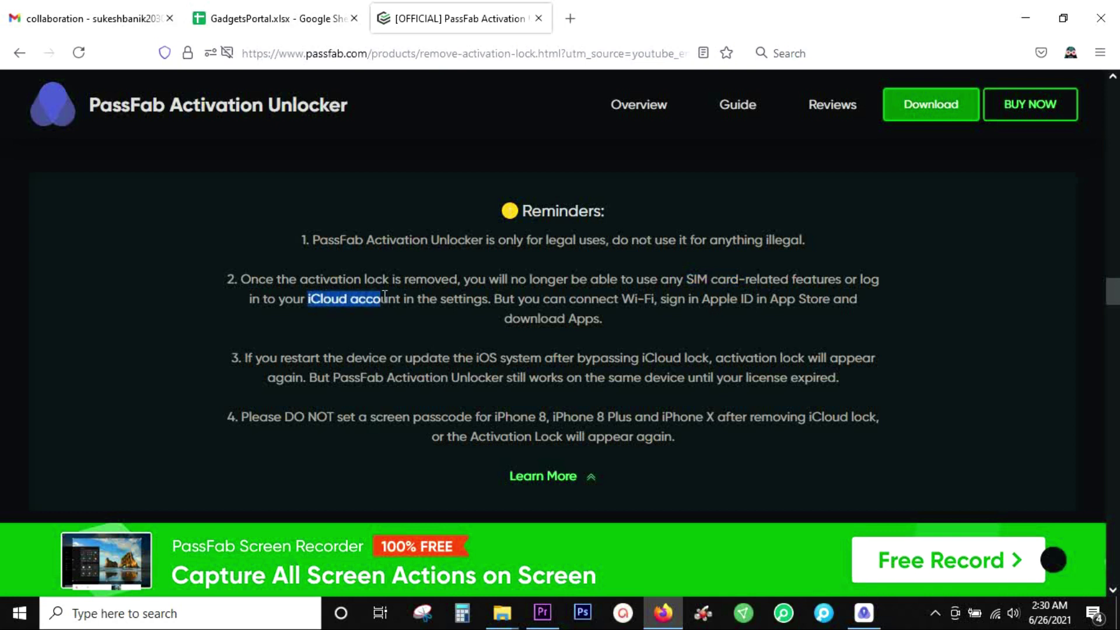
drag(622, 298, 831, 296)
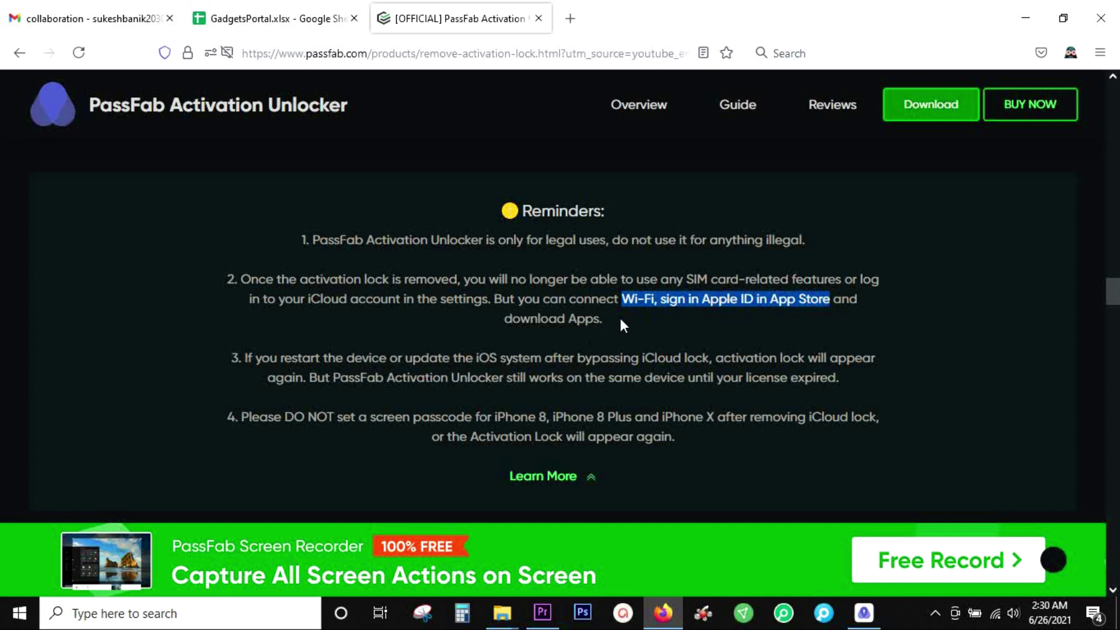
click(595, 311)
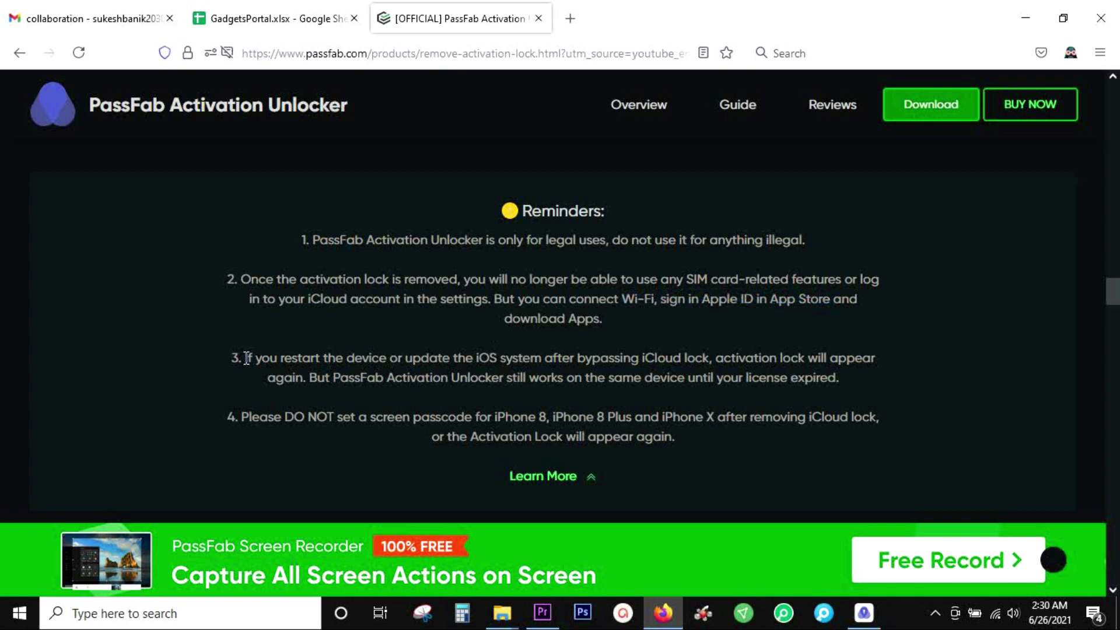
Highlight the restart or iOS update condition and the screen passcode warning for iPhone 8 to X.
drag(245, 359, 711, 358)
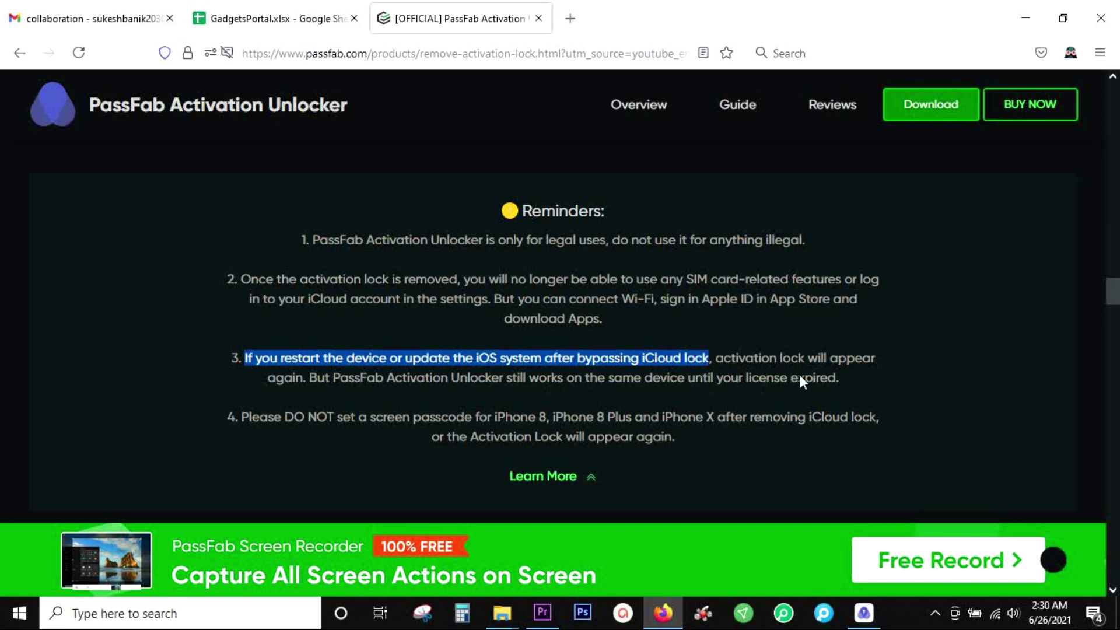
scroll(775, 360, down, 2)
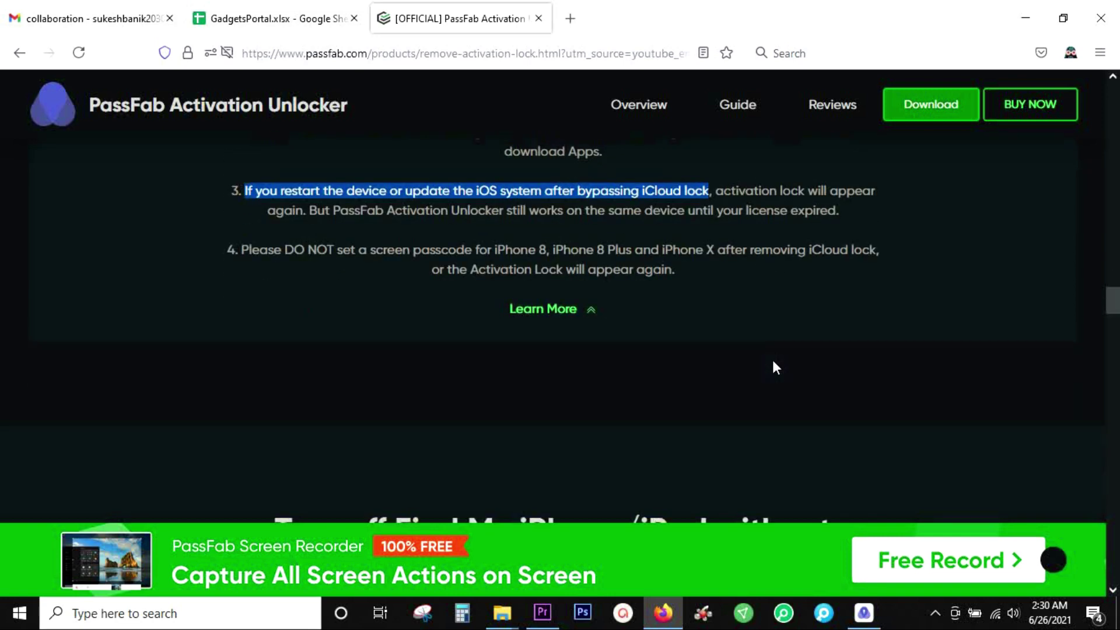
scroll(773, 360, up, 1)
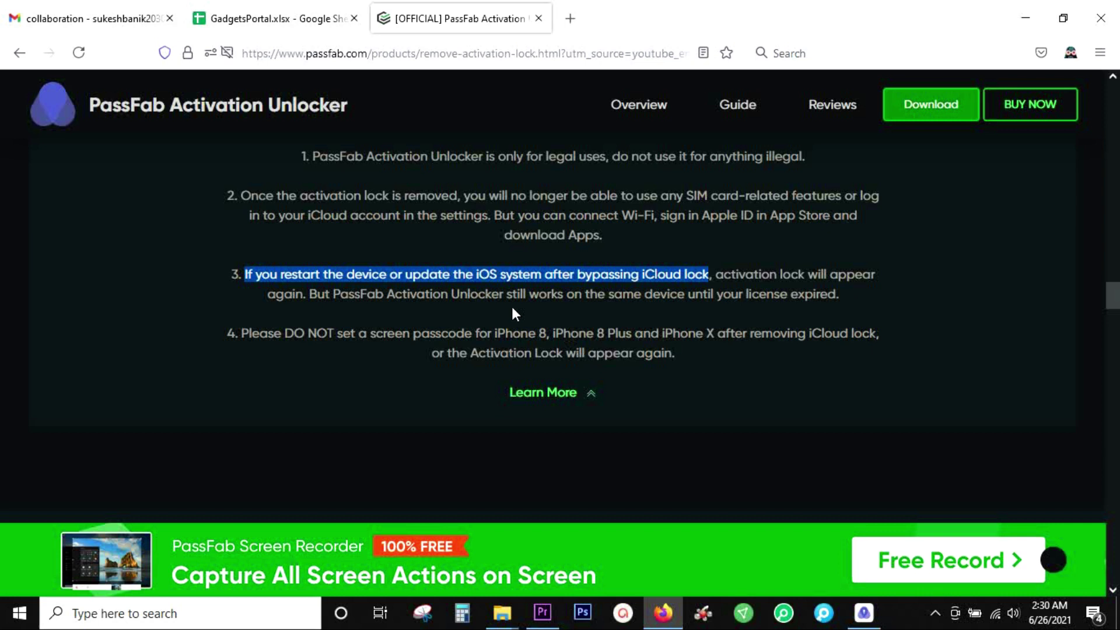
drag(244, 333, 715, 334)
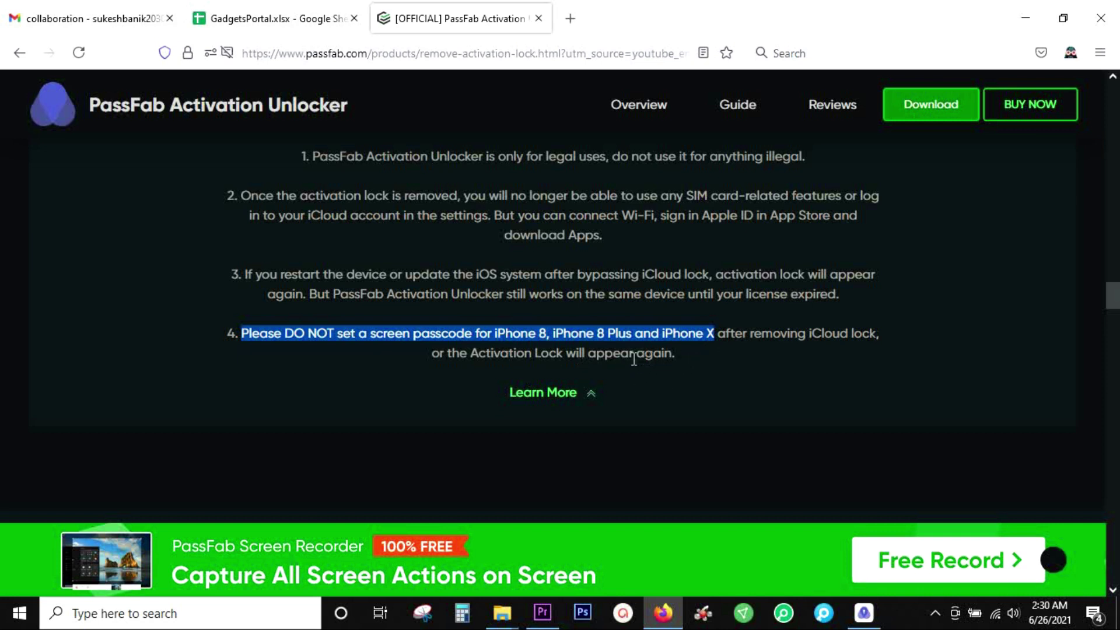
scroll(633, 357, down, 2)
scroll(633, 358, down, 2)
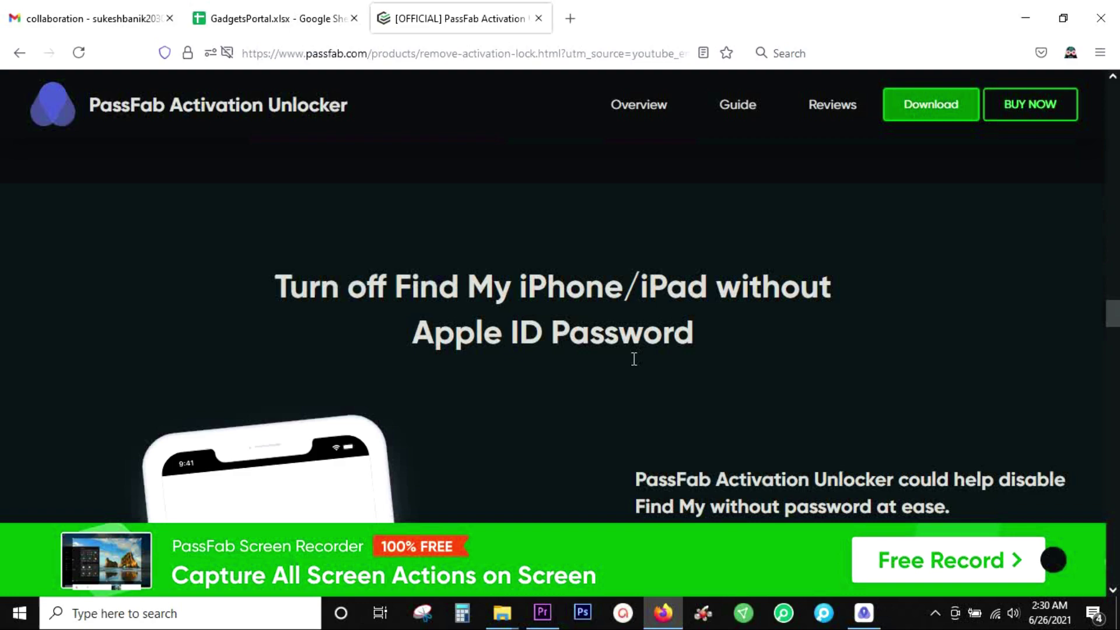
scroll(633, 358, down, 2)
scroll(633, 358, down, 1)
scroll(633, 358, down, 1)
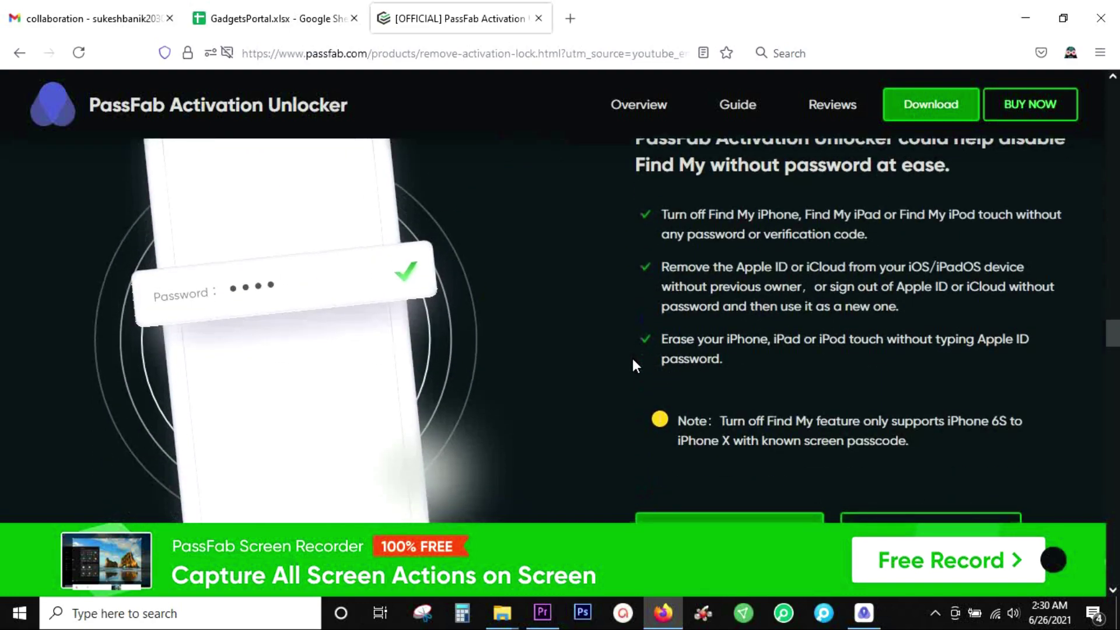
scroll(633, 358, down, 2)
scroll(633, 358, down, 1)
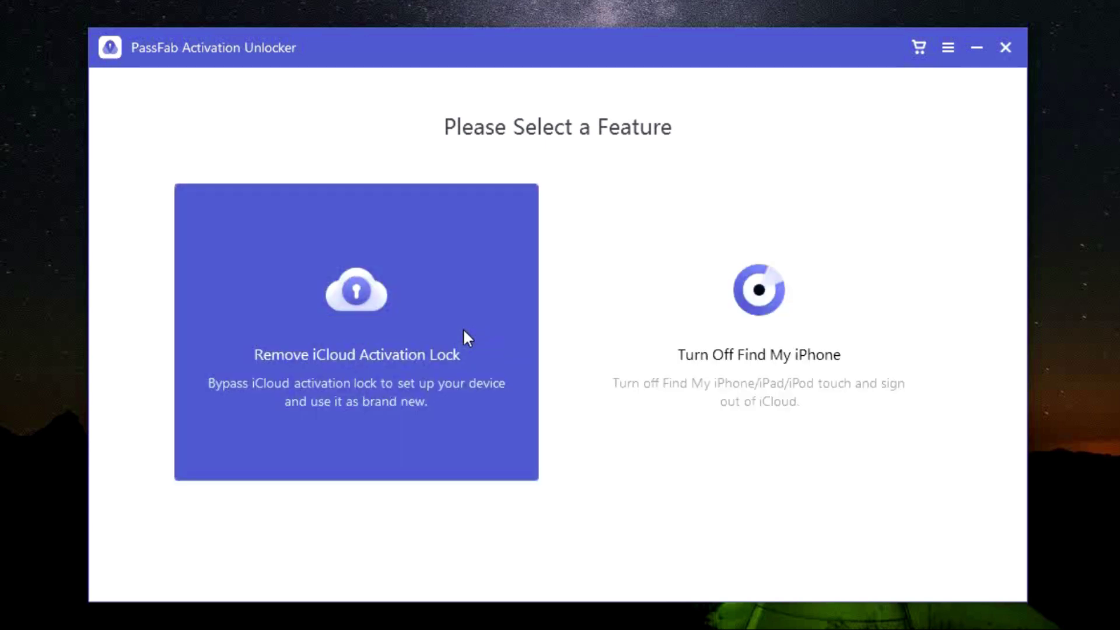
Start Remove iCloud Activation Lock, accept the agreement and reach the USB burn screen.
click(421, 337)
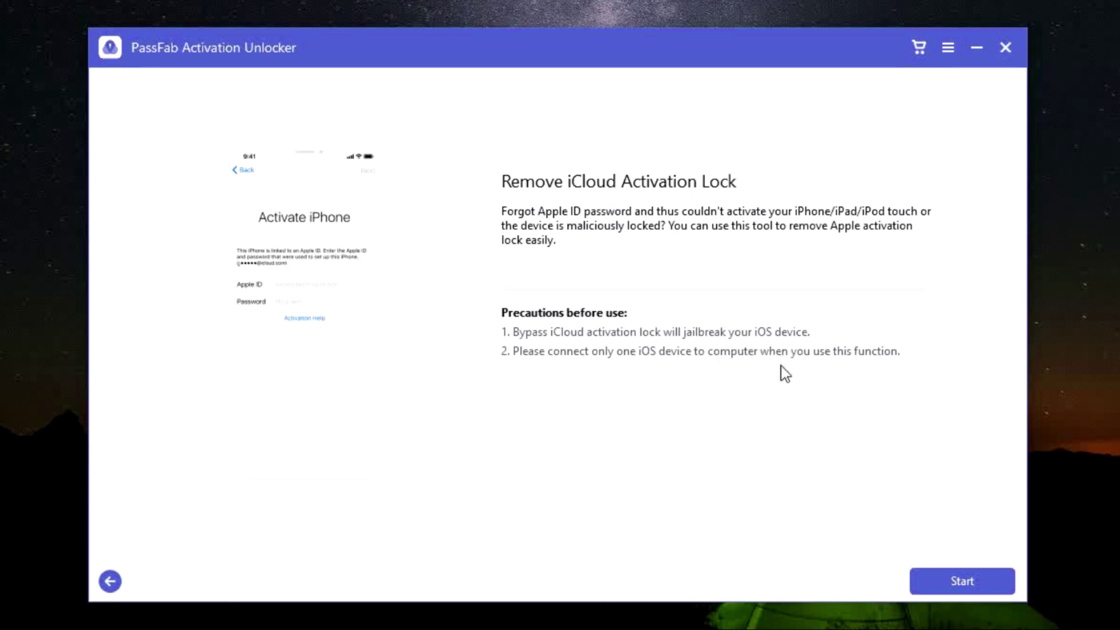
click(949, 572)
scroll(582, 327, down, 2)
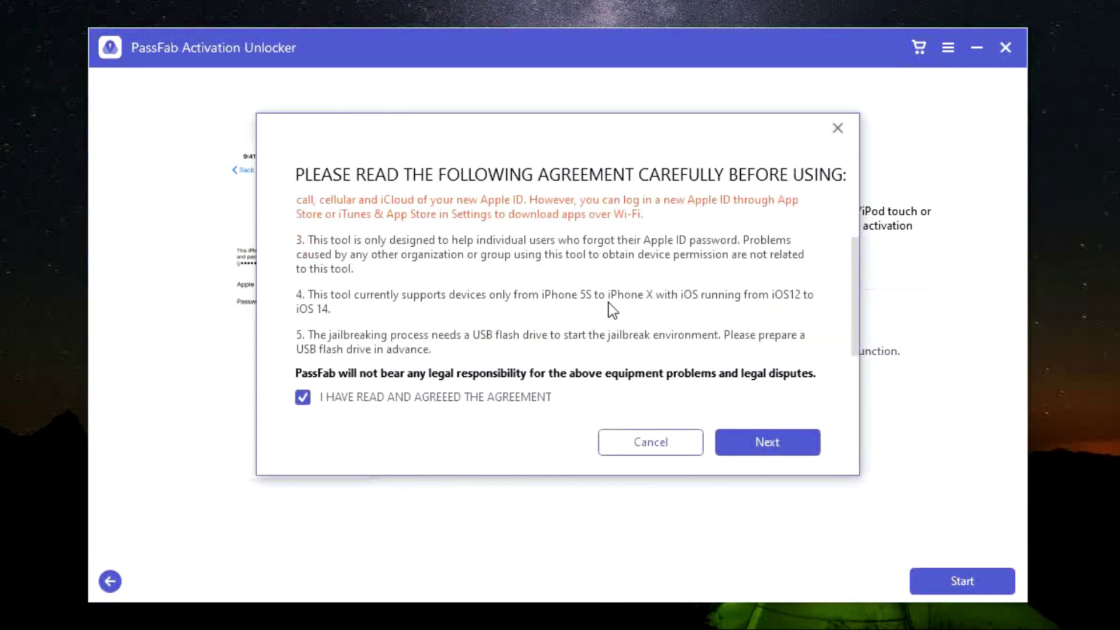
click(793, 445)
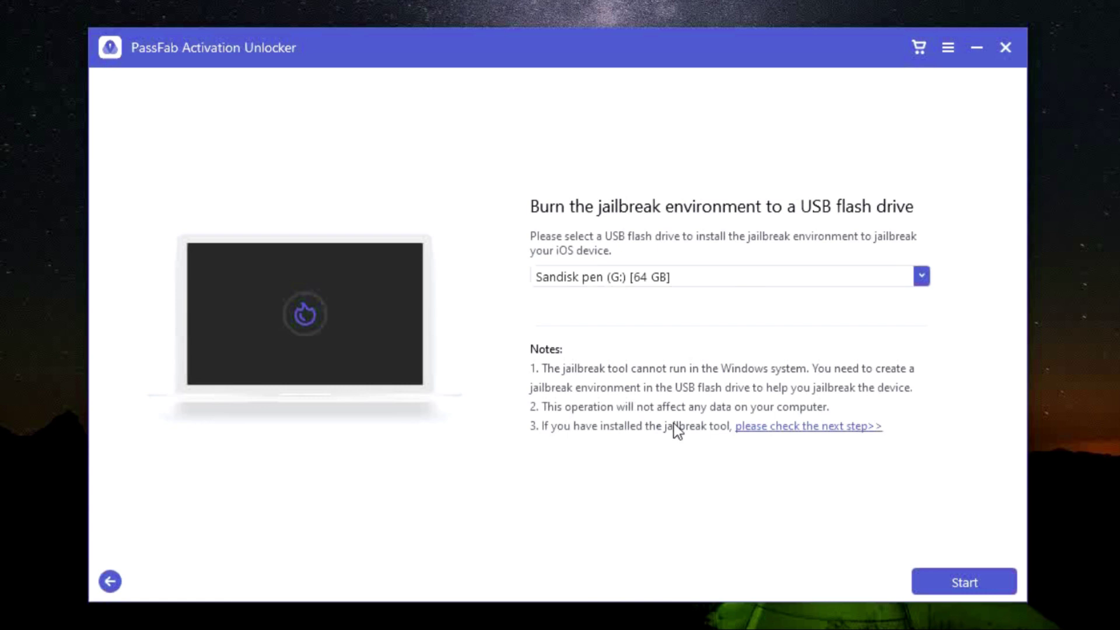
Keep the Sandisk pen drive selected and skip to the jailbreak tutorial's boot key step.
click(704, 281)
click(704, 283)
click(803, 427)
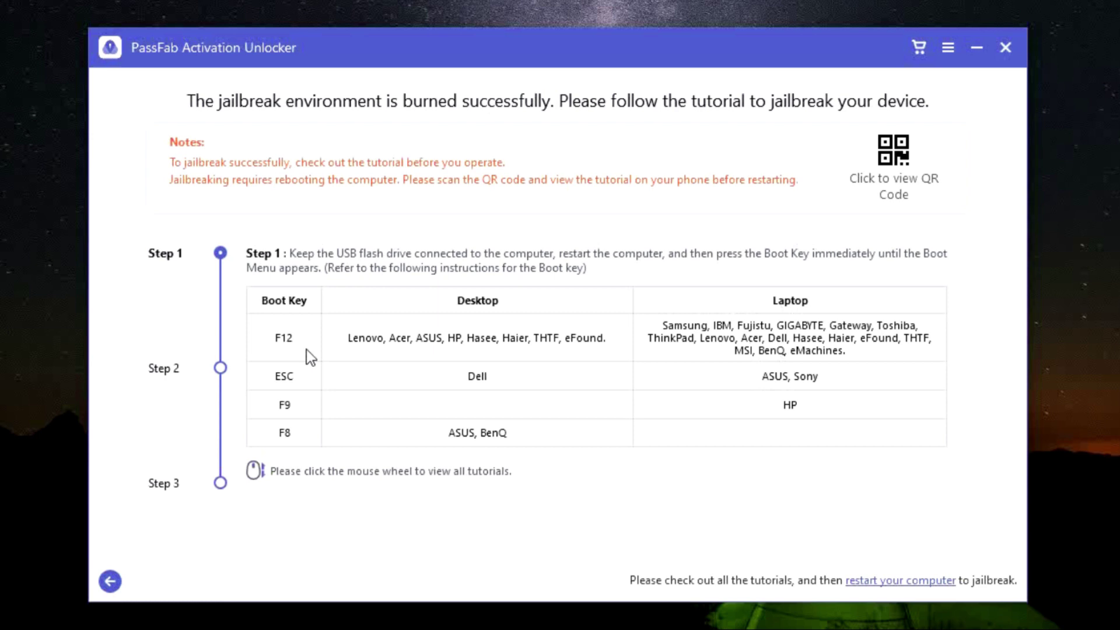
Enlarge each of Step 2's three boot-menu screenshots, then move on to Step 3's precautions.
click(221, 369)
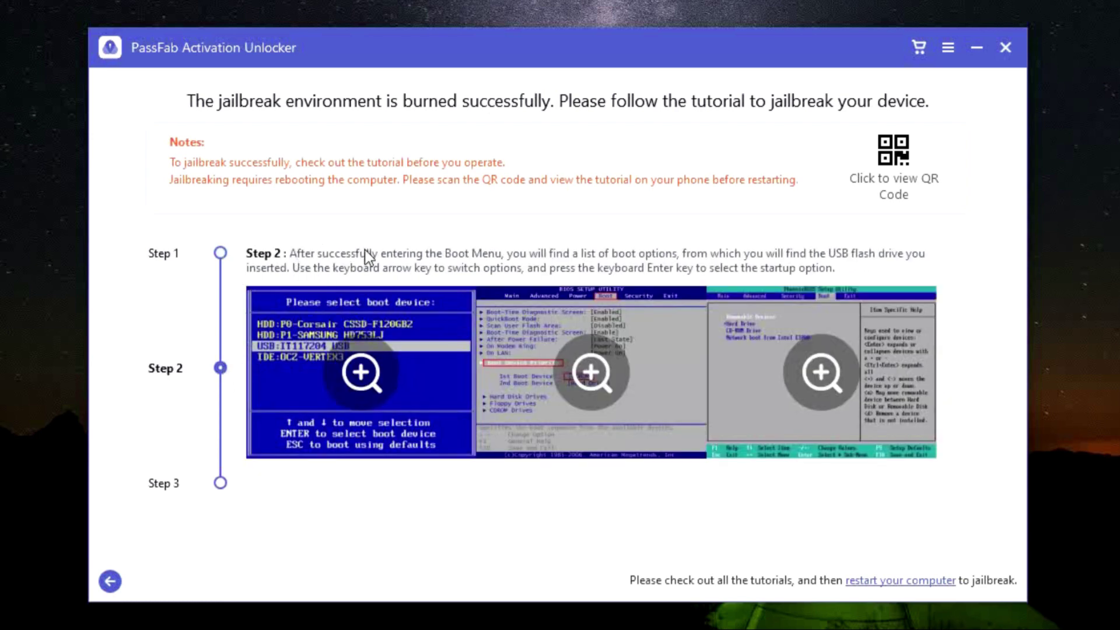
click(376, 362)
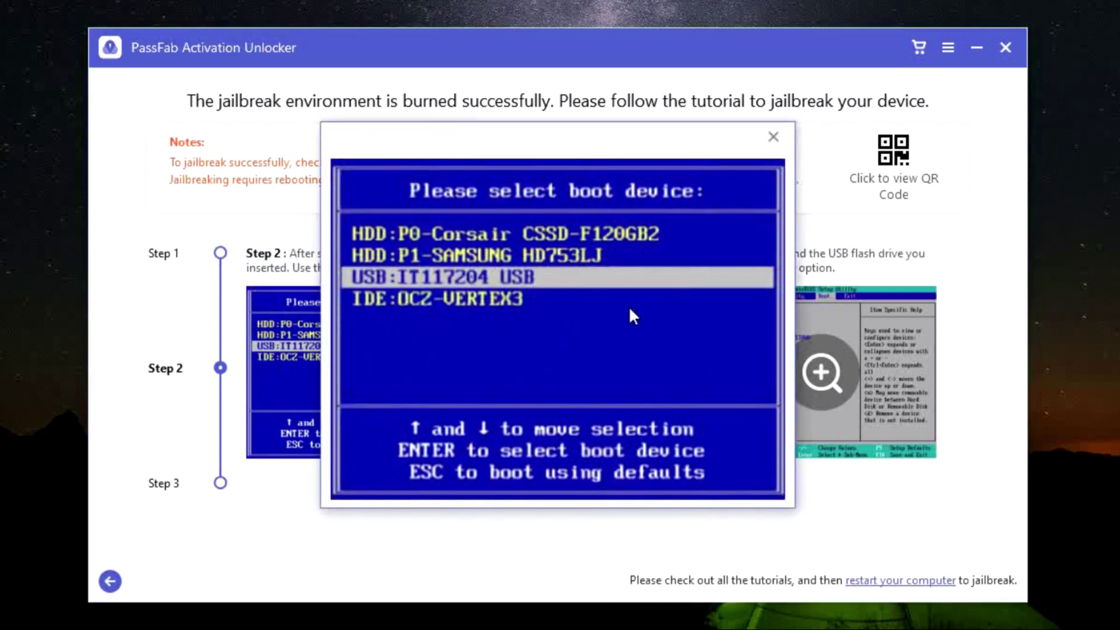
click(774, 139)
click(629, 348)
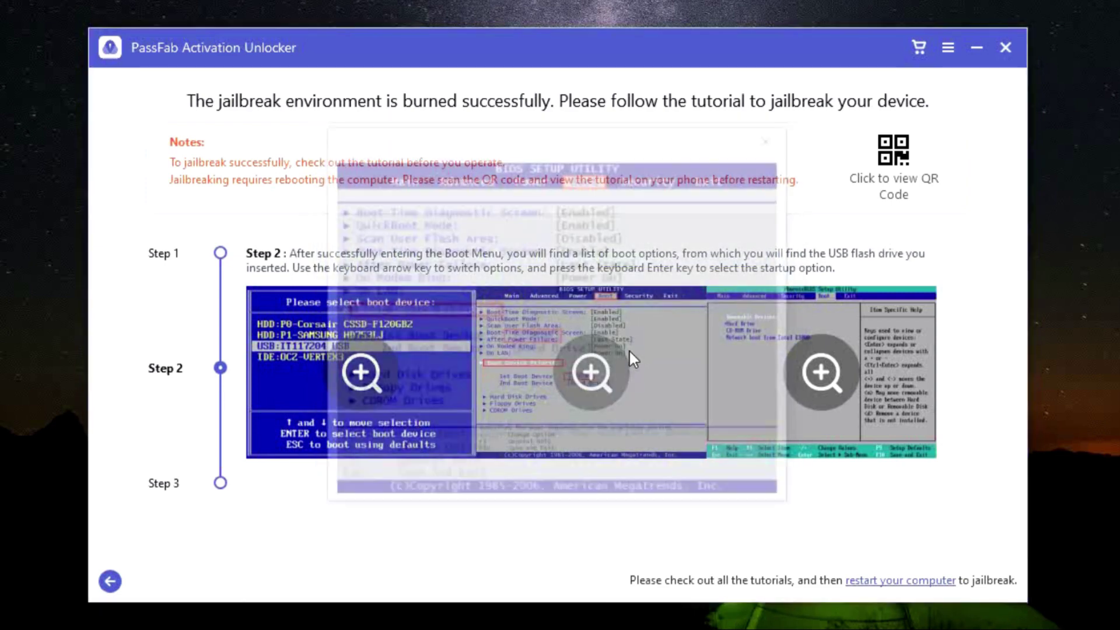
click(773, 138)
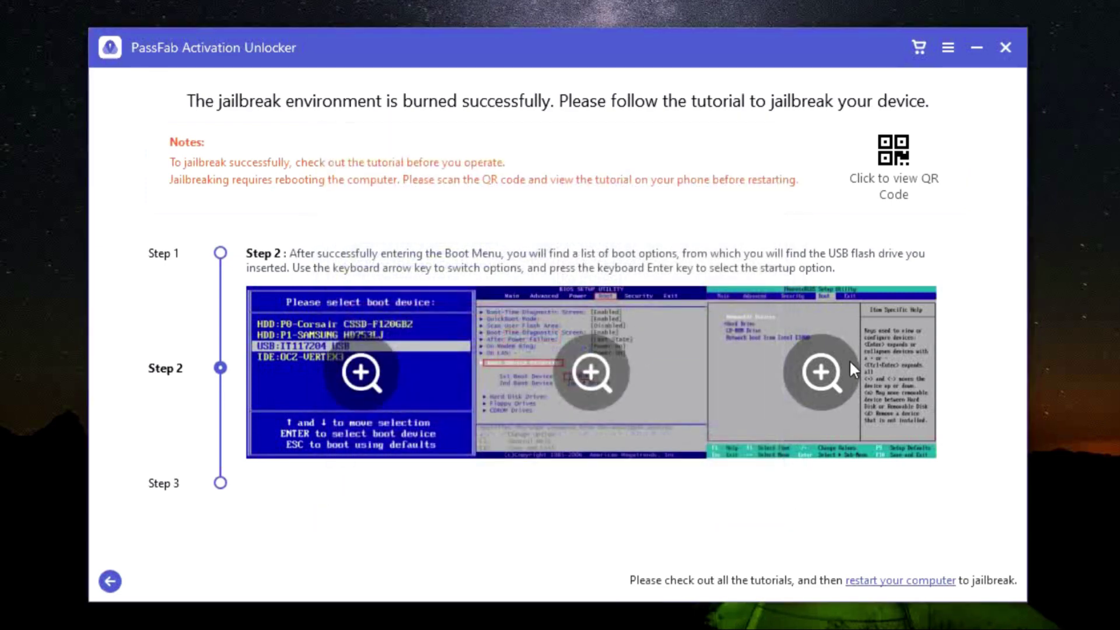
click(849, 361)
click(770, 136)
click(220, 483)
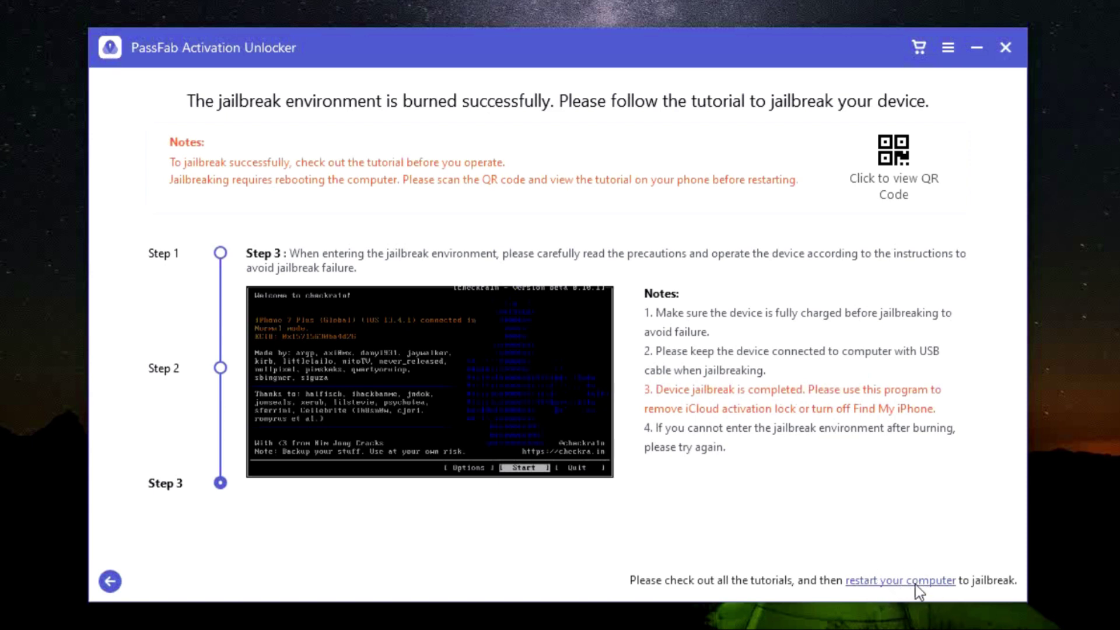
Go back, start Turn Off Find My iPhone, accept the agreement and burn the jailbreak environment to USB.
click(109, 582)
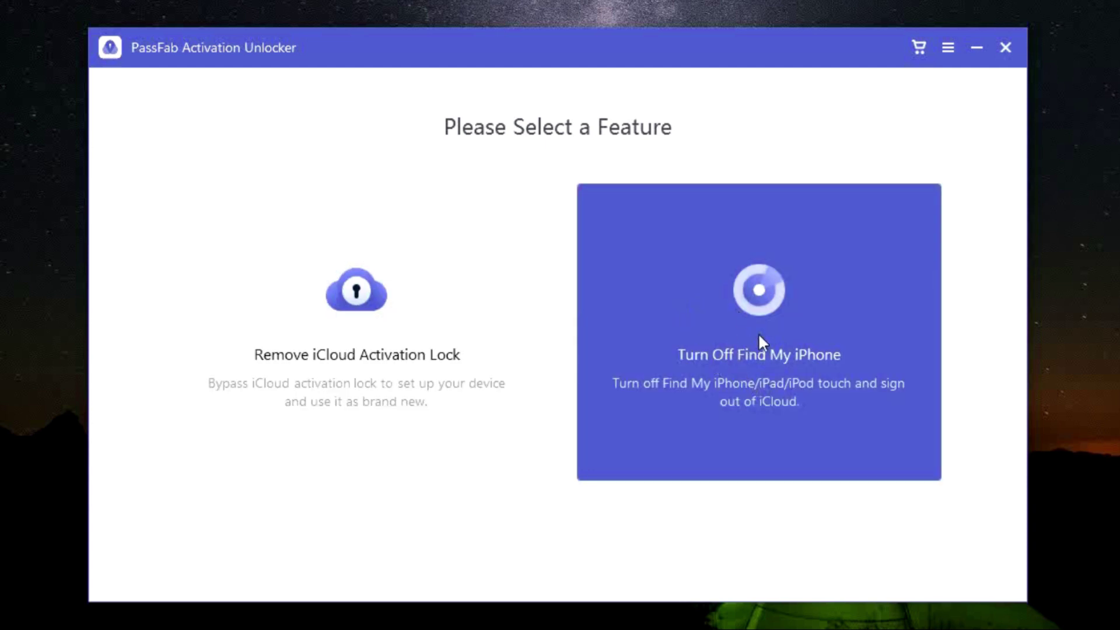
click(755, 359)
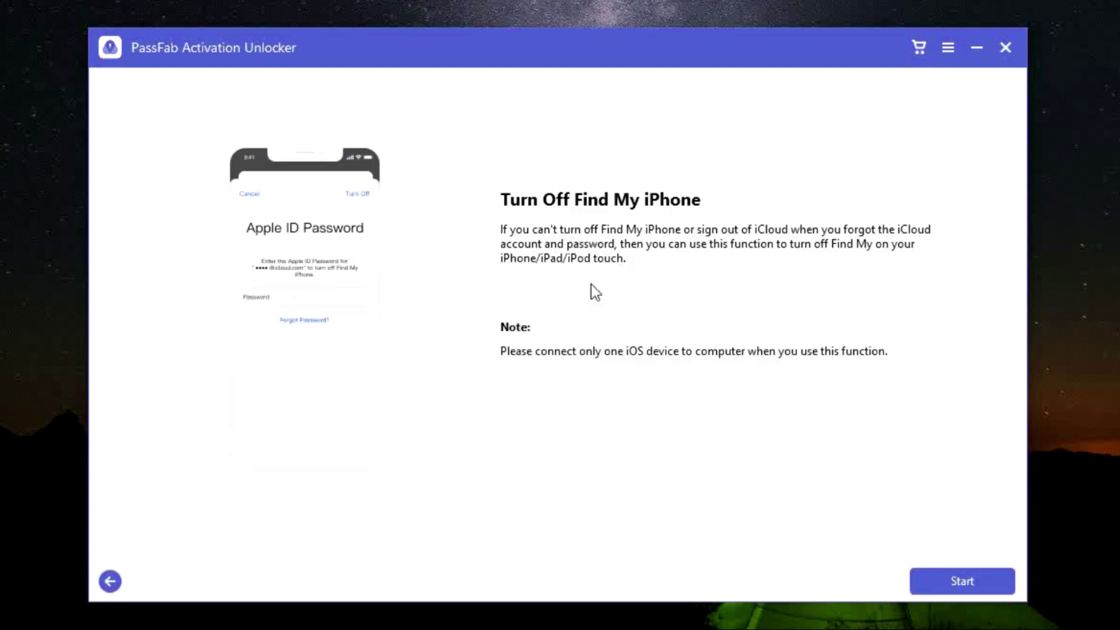
click(939, 583)
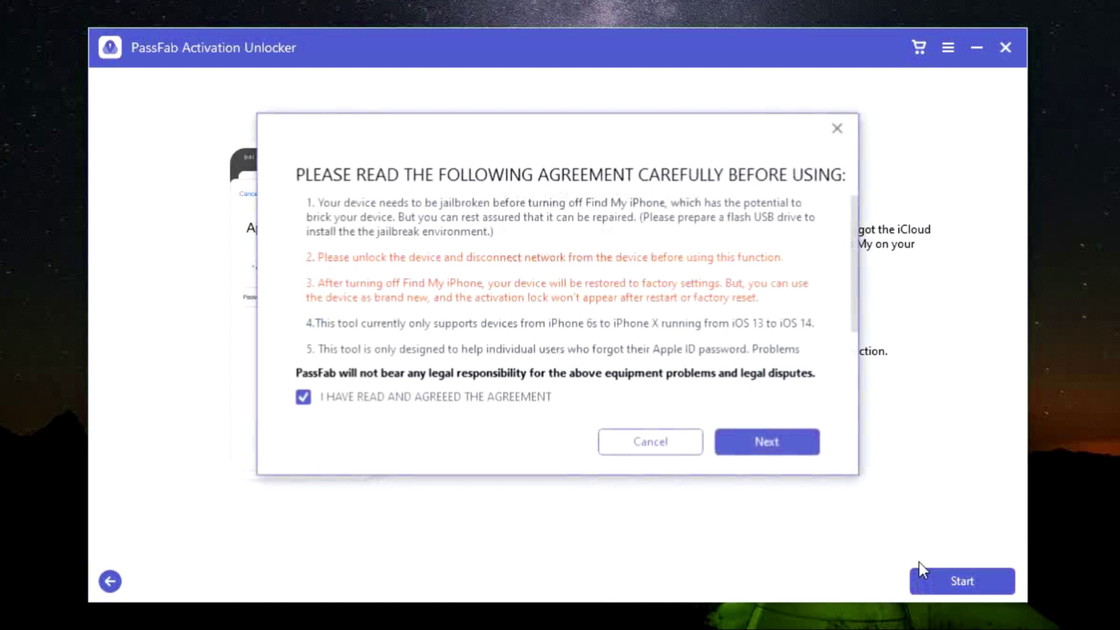
click(725, 444)
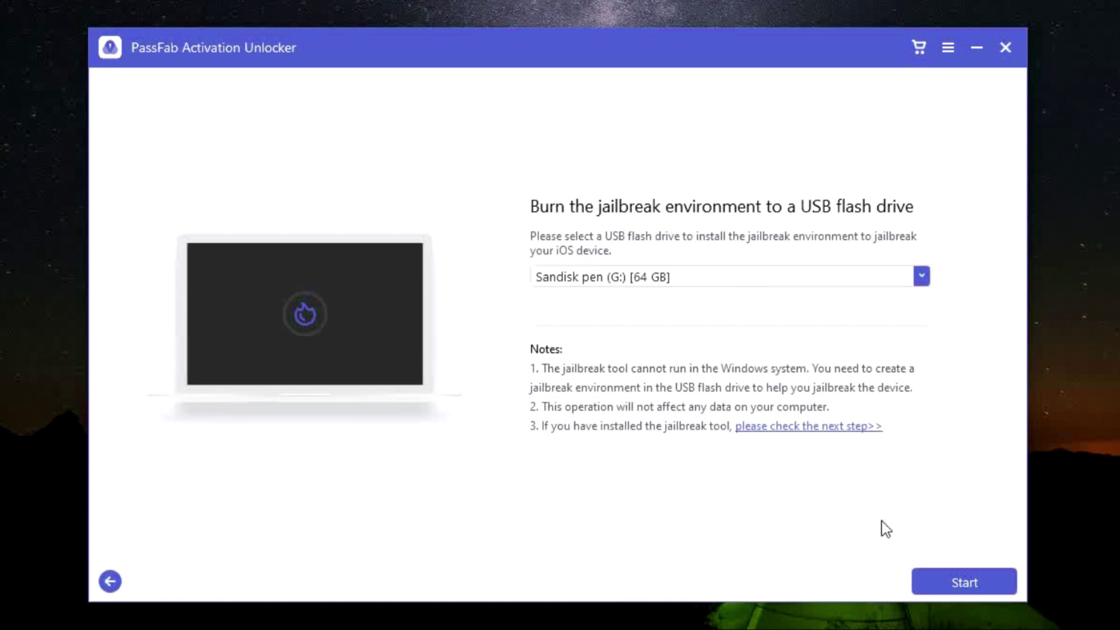
click(936, 574)
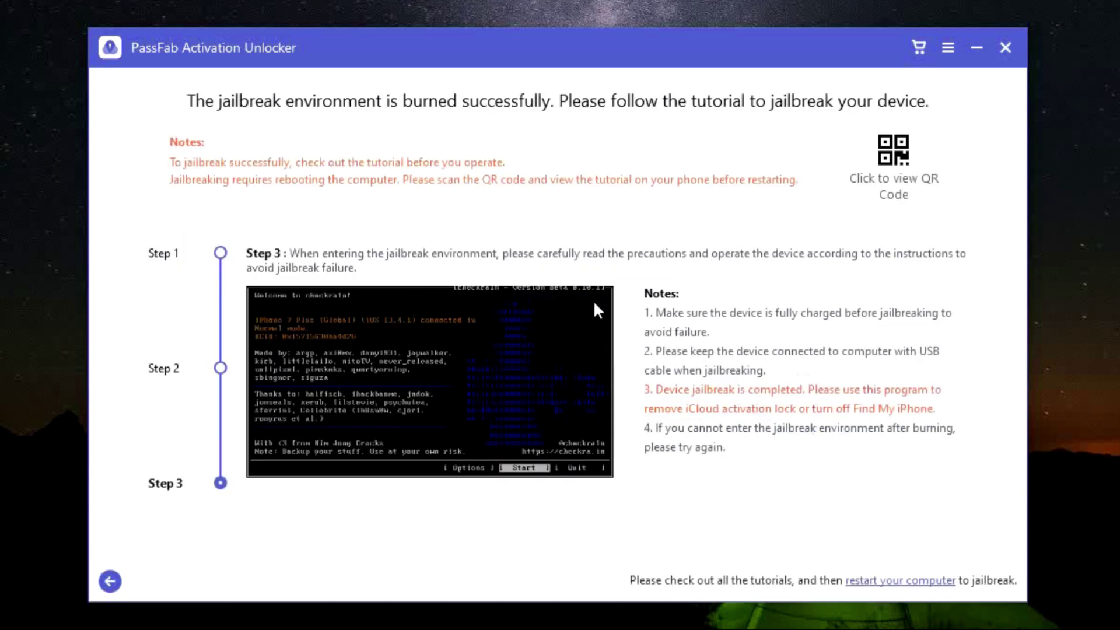
Step through the tutorial's Steps 1 to 3 and return to the Step 1 boot key table.
click(222, 369)
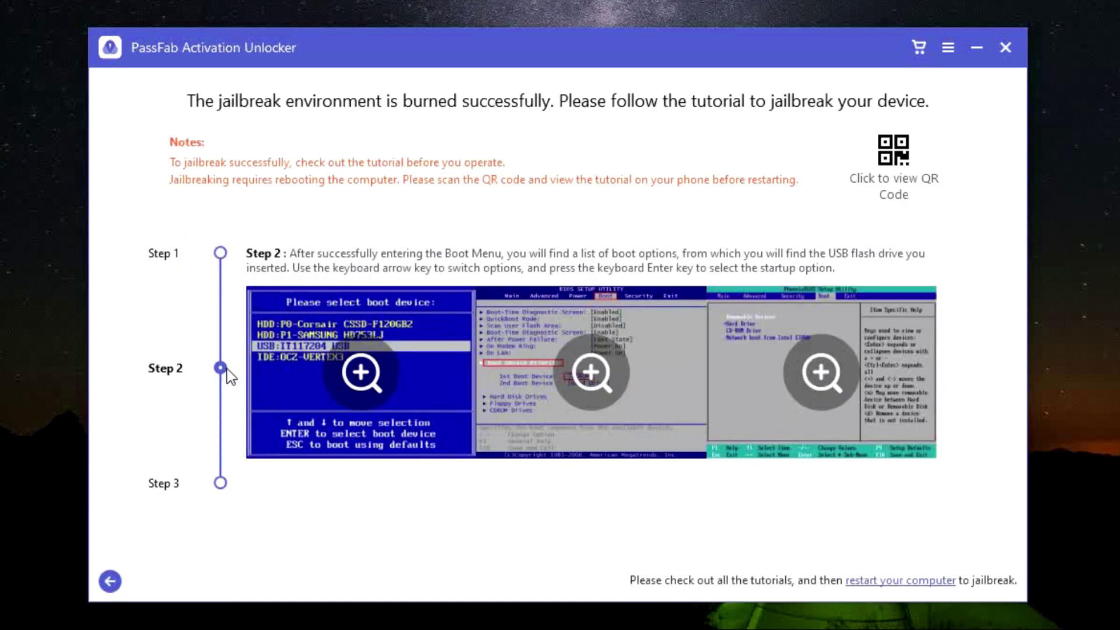
click(220, 253)
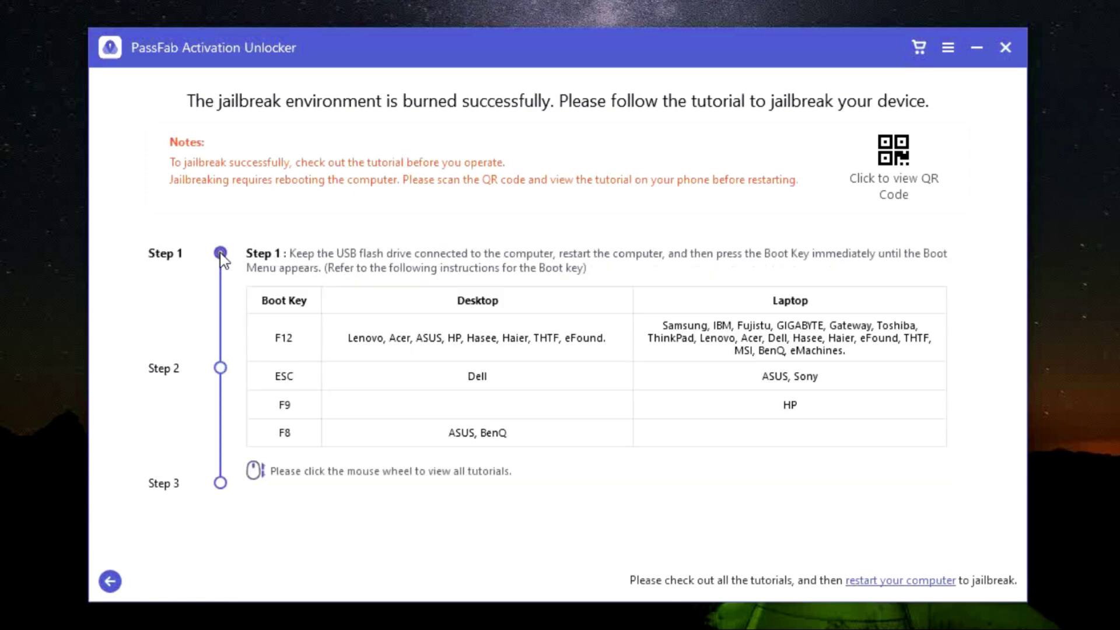
click(220, 368)
click(221, 484)
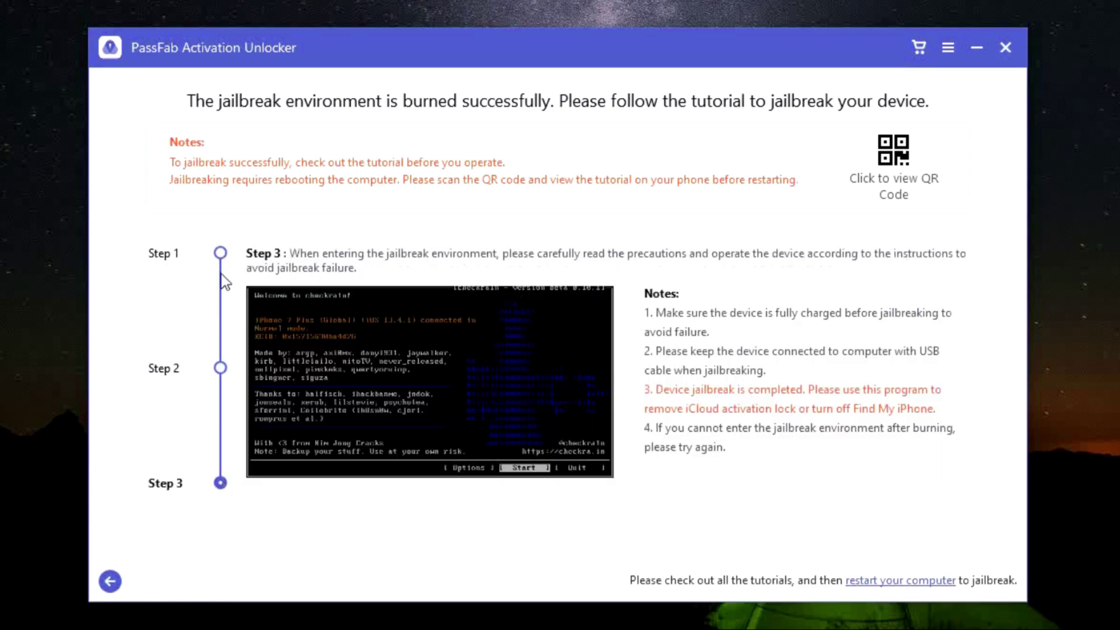
click(221, 255)
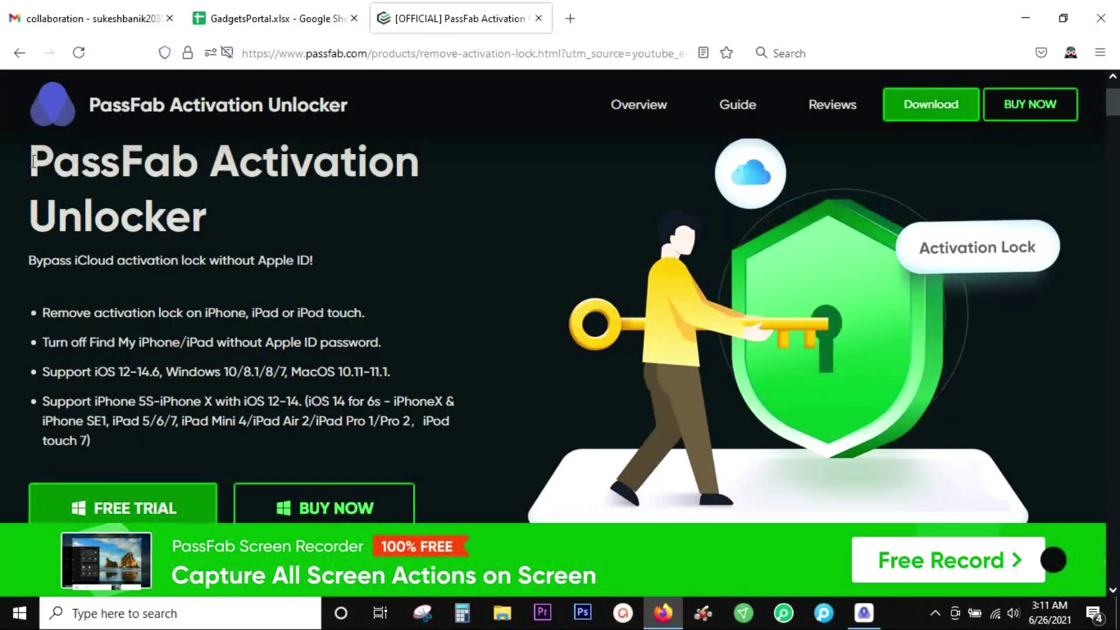
Highlight the product heading, then go to the Buy PassFab Activation Unlocker pricing page.
mouse_move(26, 165)
mouse_down()
mouse_move(66, 162)
mouse_move(221, 206)
mouse_up()
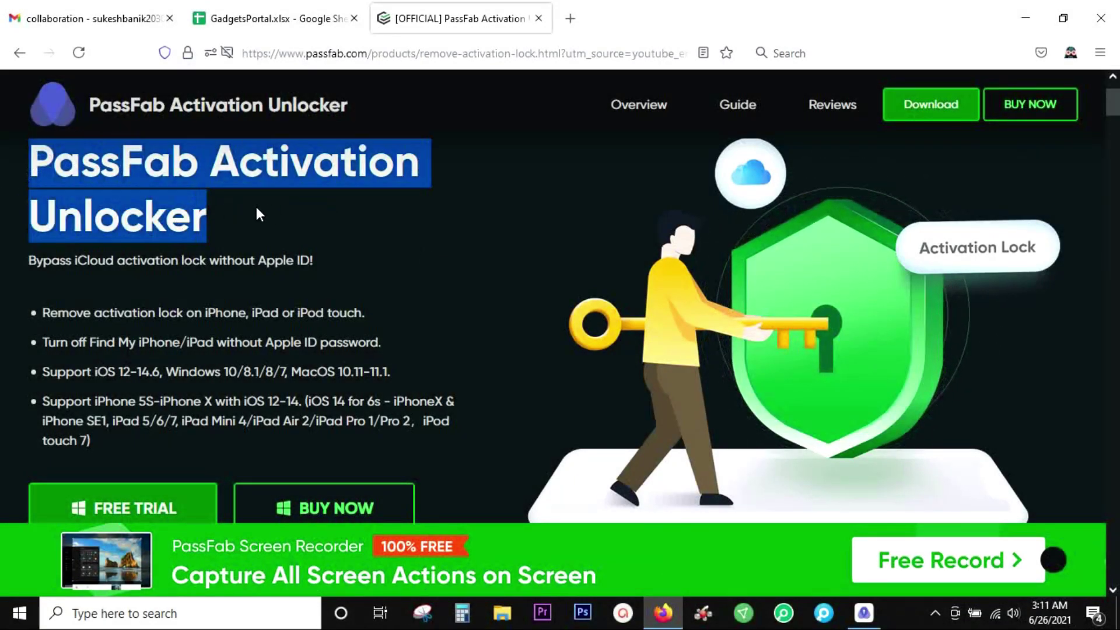
click(331, 208)
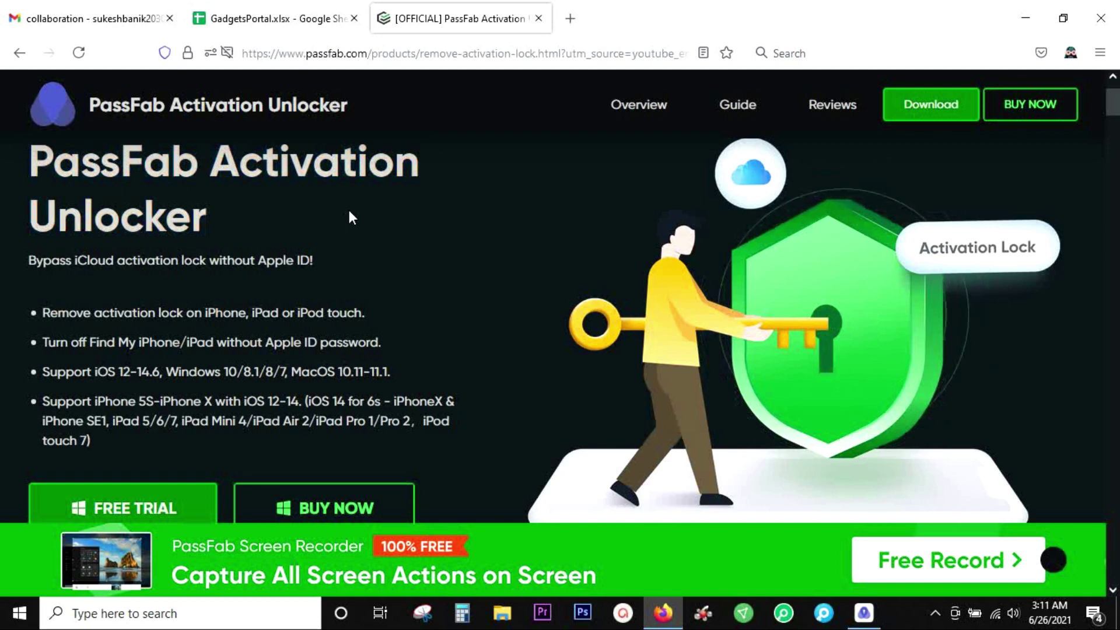
scroll(349, 212, down, 2)
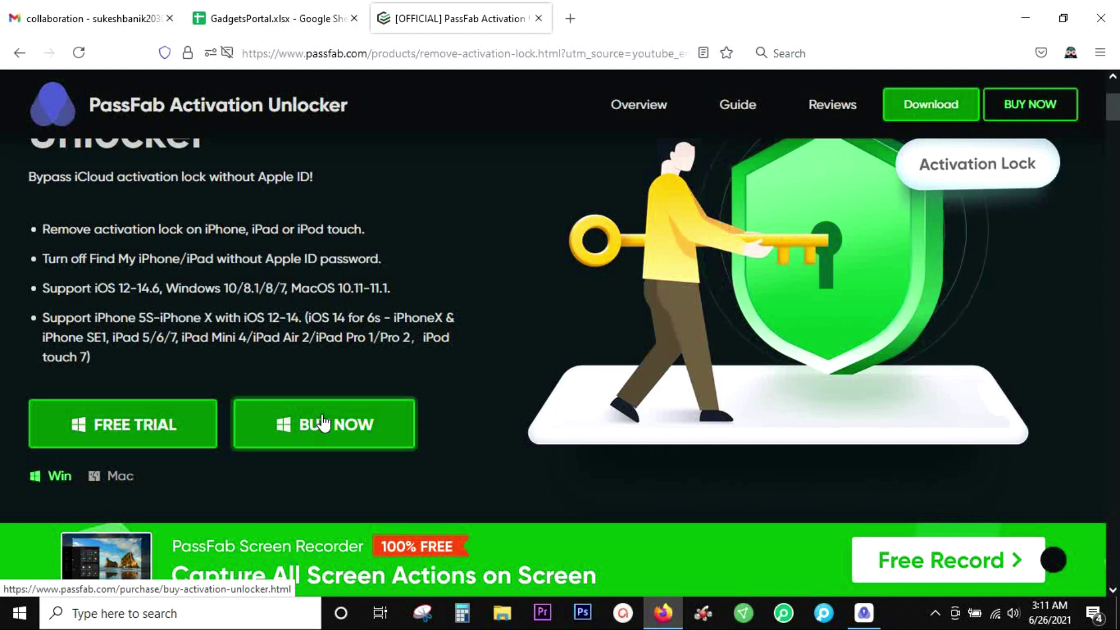
click(321, 423)
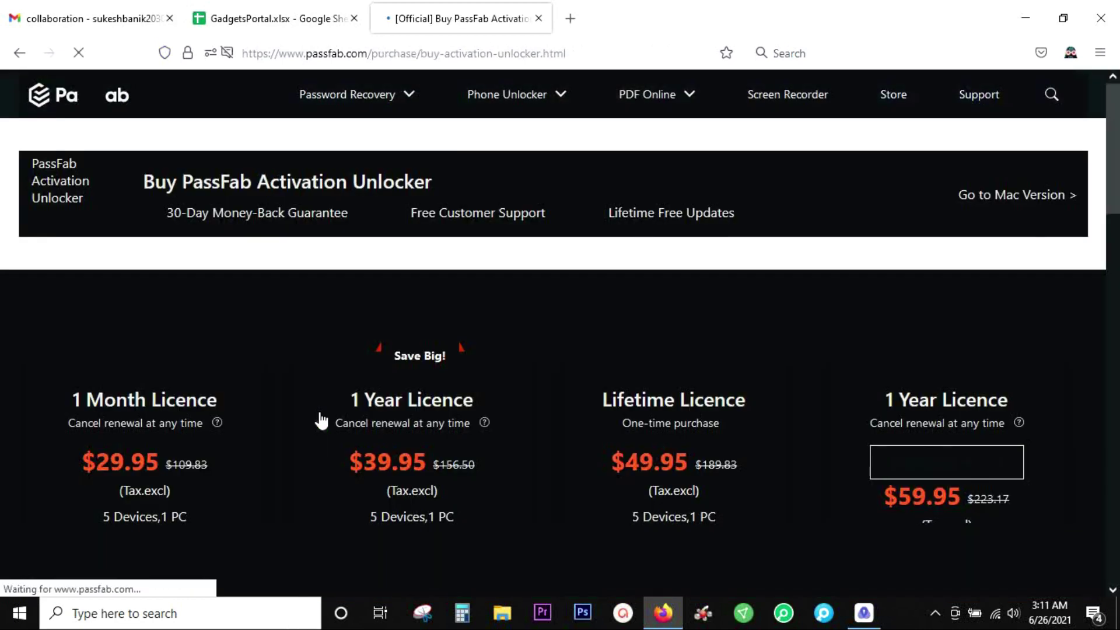
scroll(131, 444, down, 2)
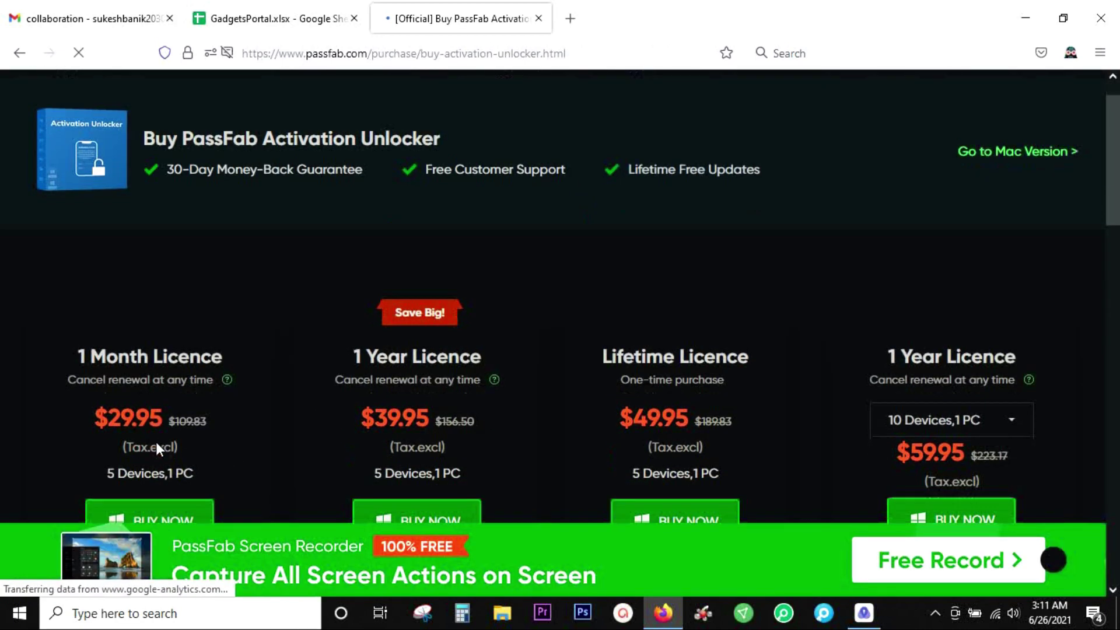